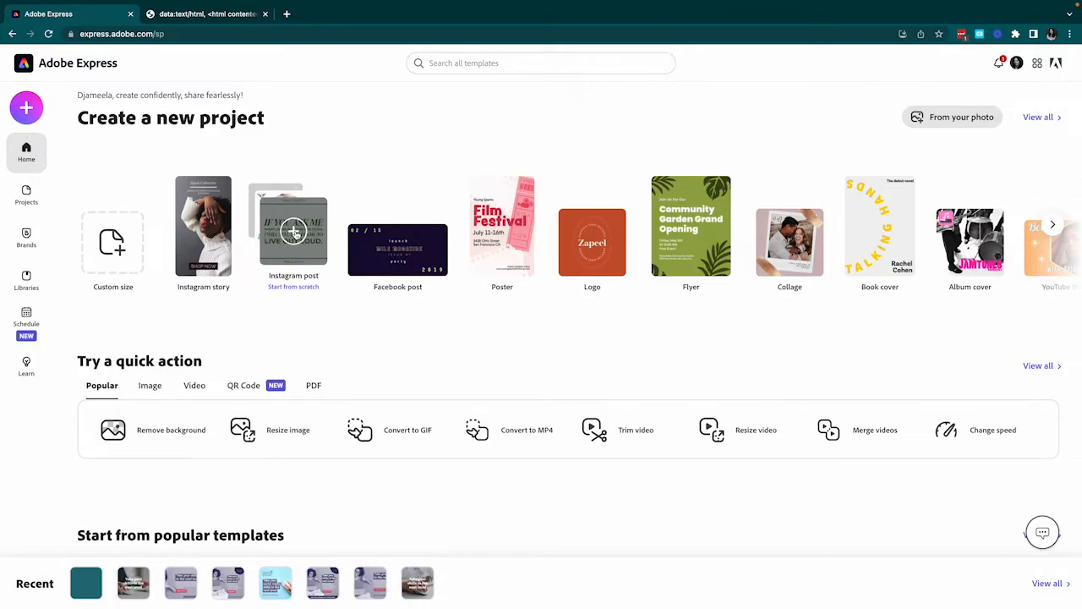
- Create a blank Instagram post from scratch and add a new text box to it
left_click(295, 234)
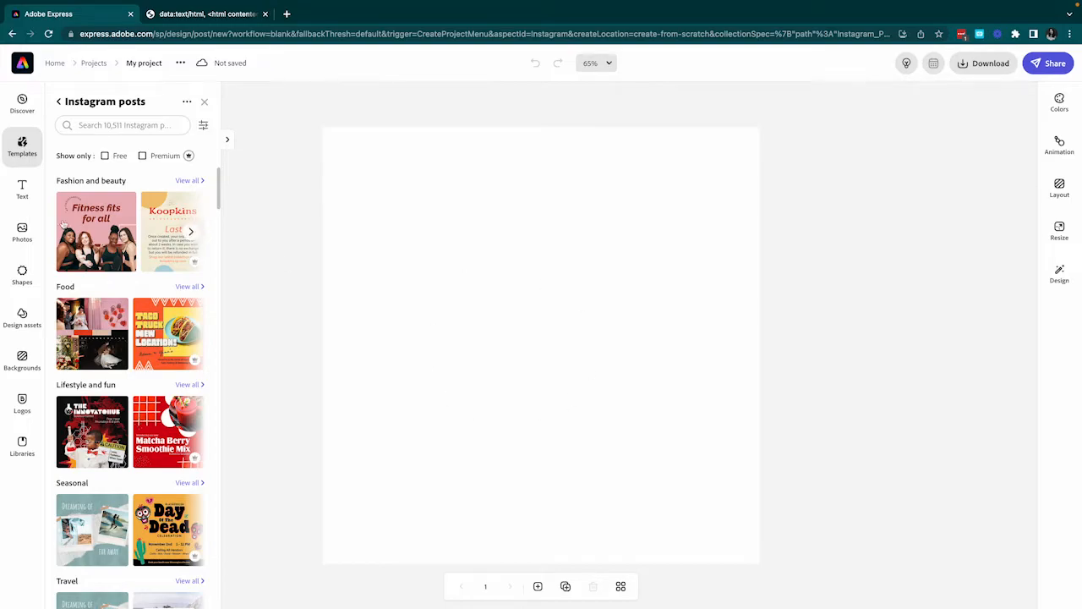
left_click(16, 194)
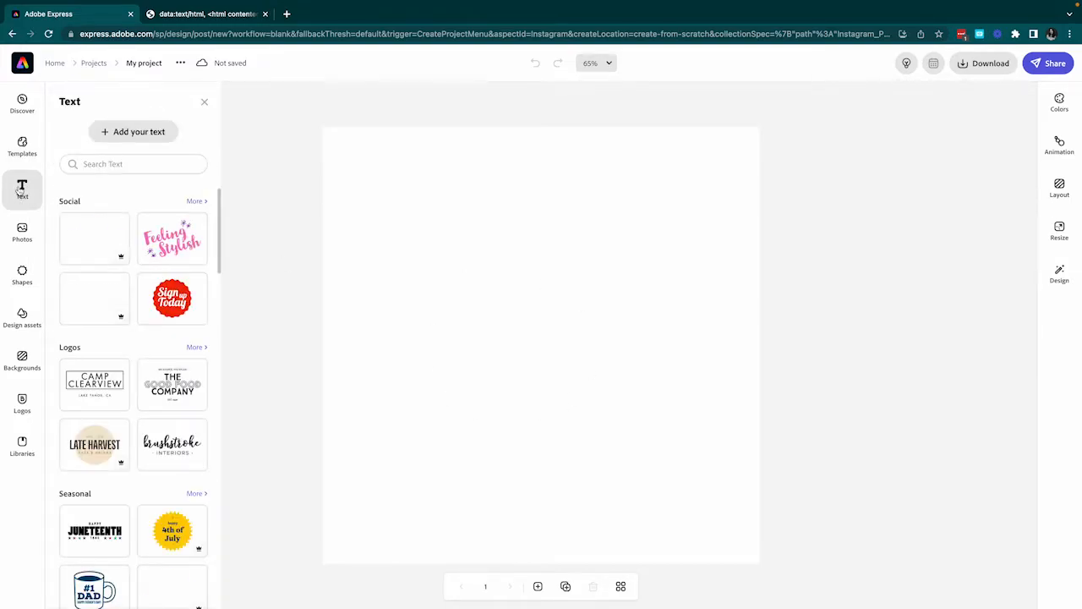
left_click(145, 135)
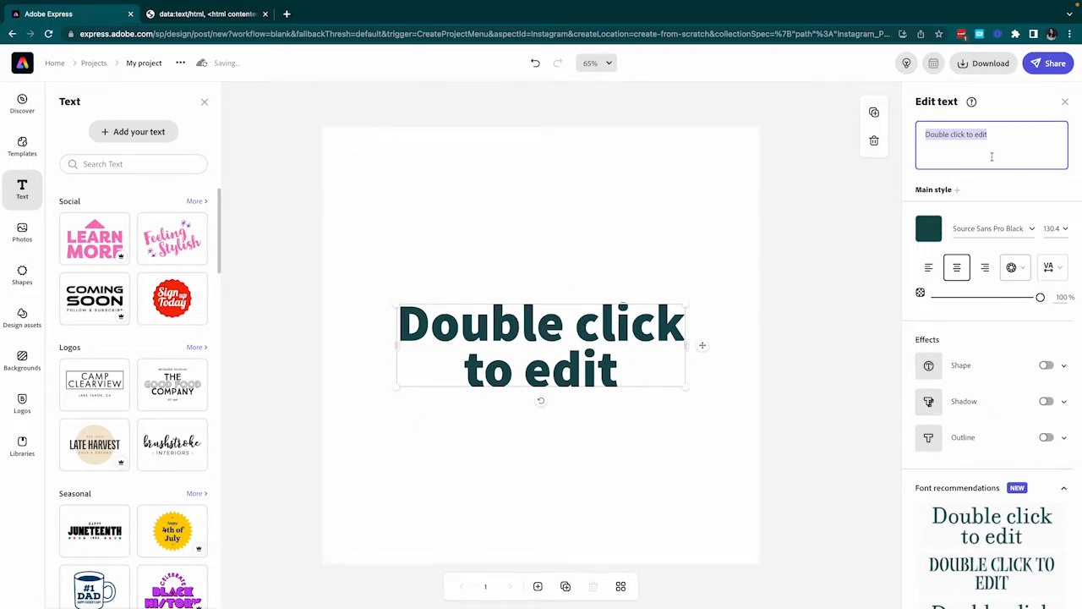
- Copy "Take your social media skills to the next level" from the notes page in the other browser tab and replace the placeholder text with it
left_click(219, 16)
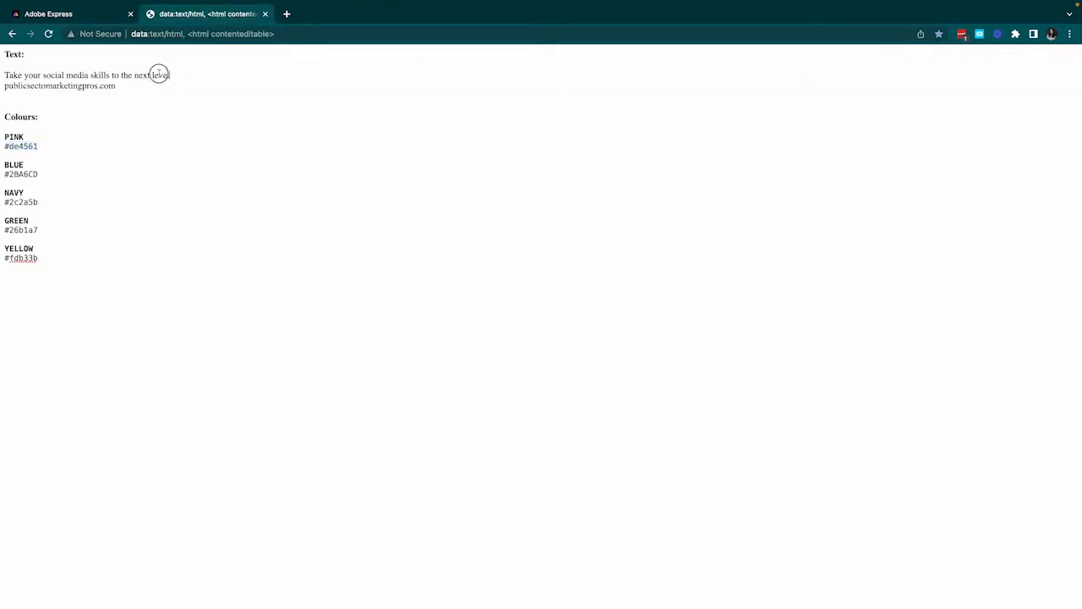
left_click_drag(172, 75, 2, 76)
key("ctrl+c")
left_click(73, 15)
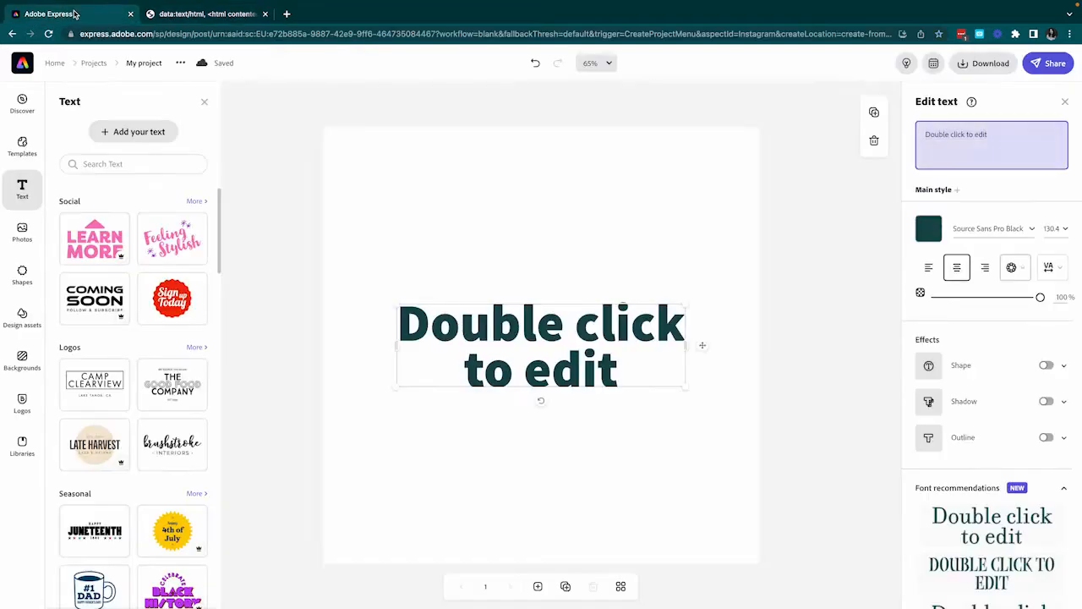
left_click(1017, 133)
key("ctrl+a")
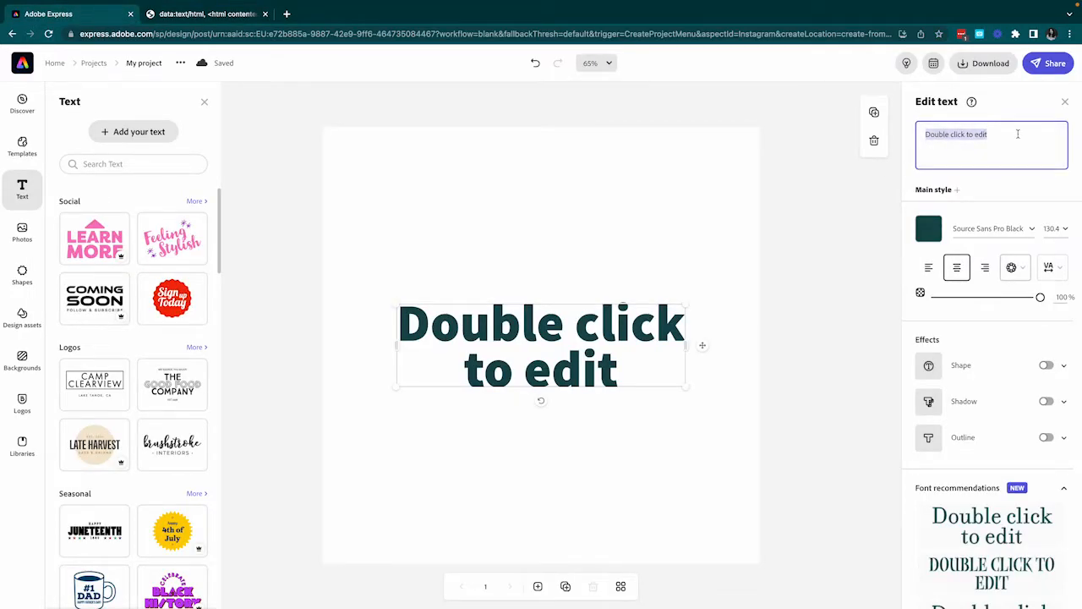
key("ctrl+v")
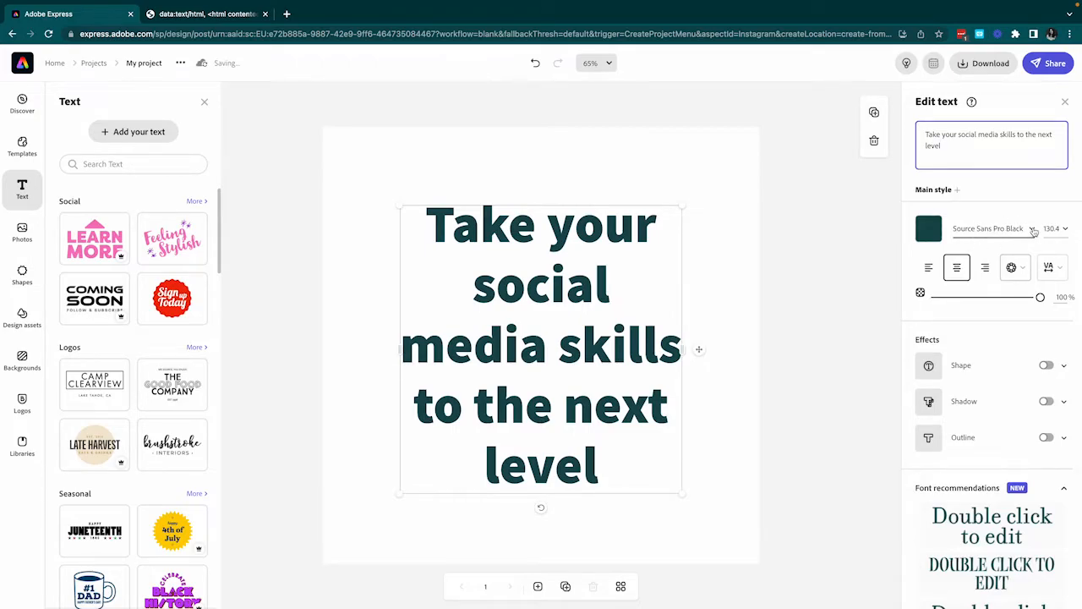
- Set the heading's font to Raleway Heavy and its text color to navy from the PSMI brand colors
left_click(1033, 230)
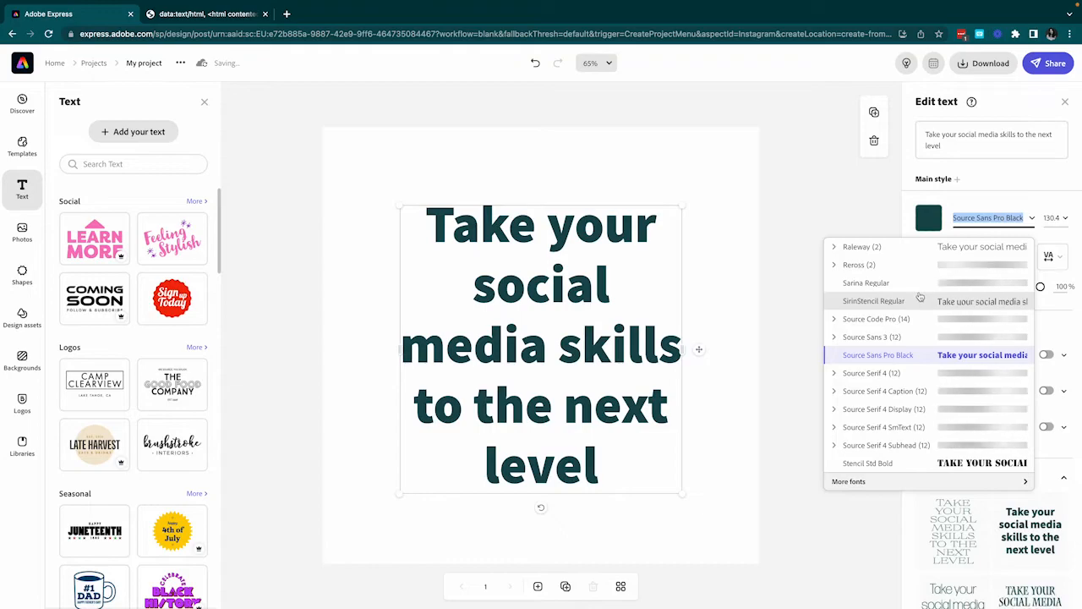
scroll(920, 296, "up", 10)
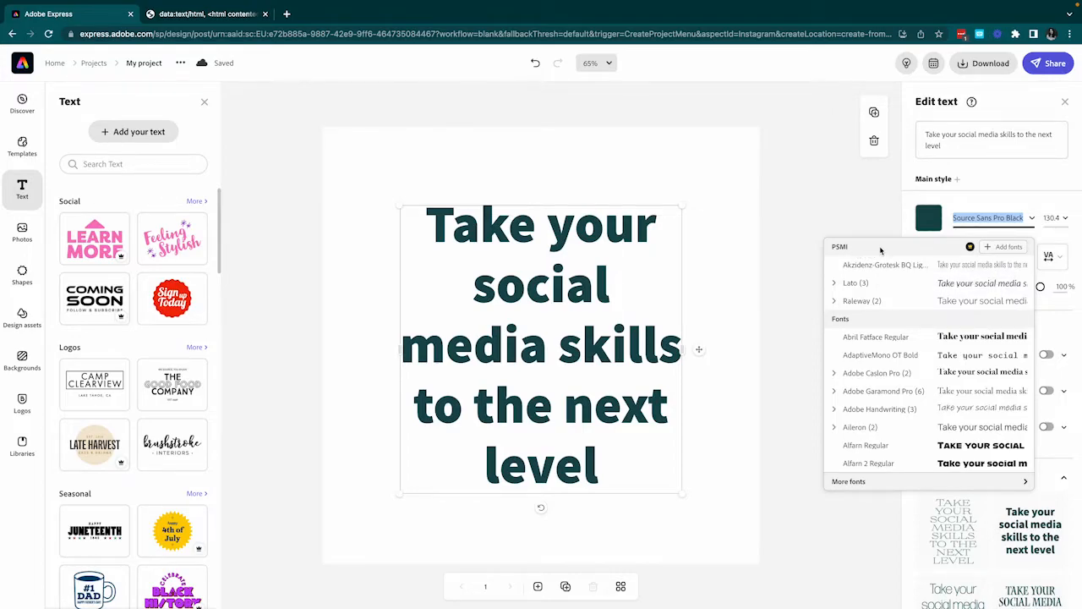
left_click(833, 301)
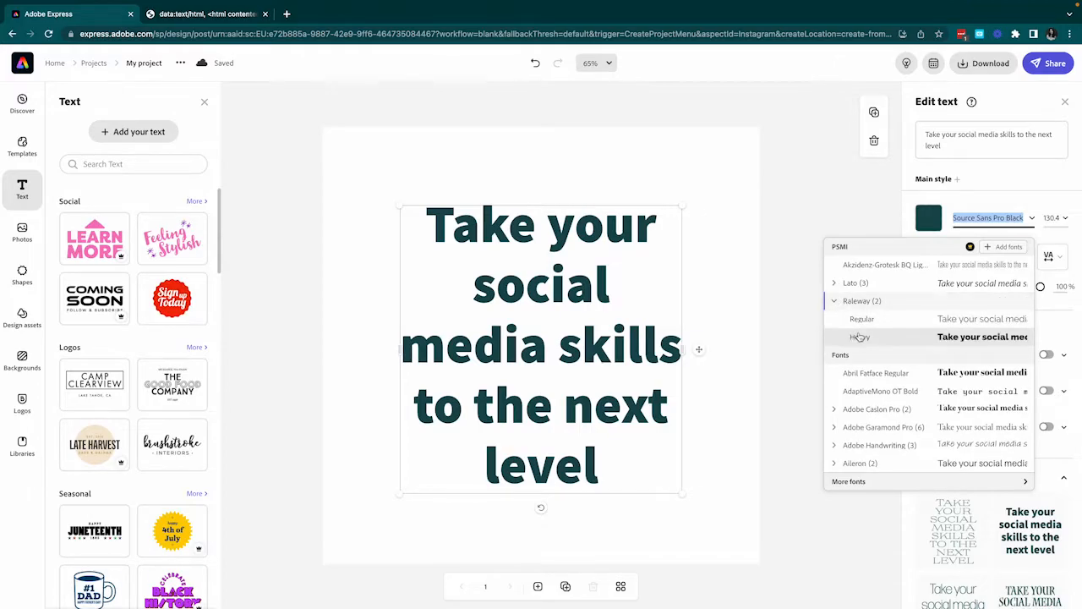
left_click(859, 337)
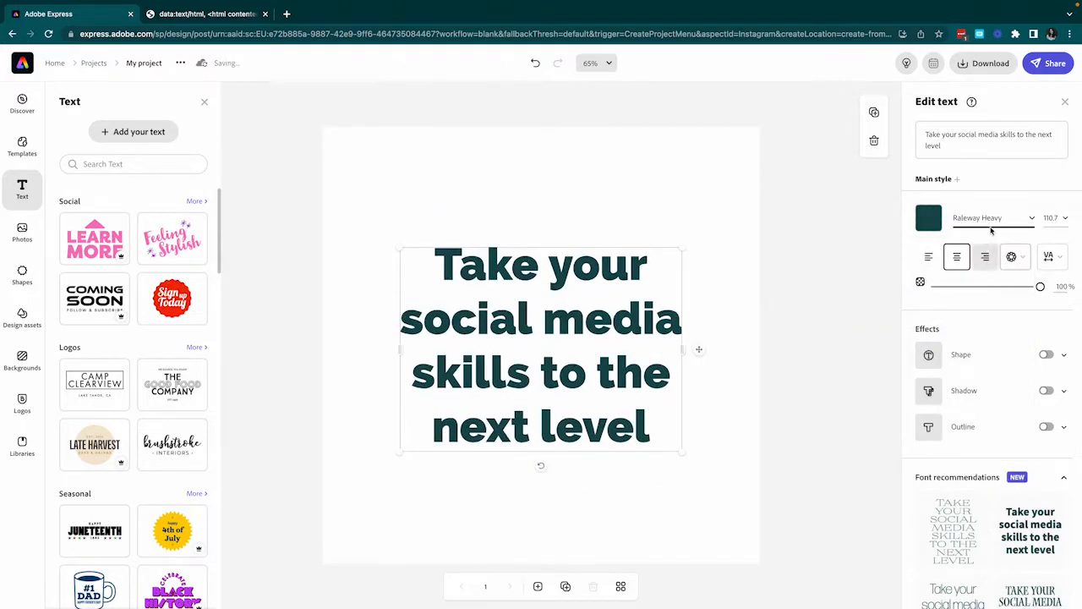
left_click(931, 220)
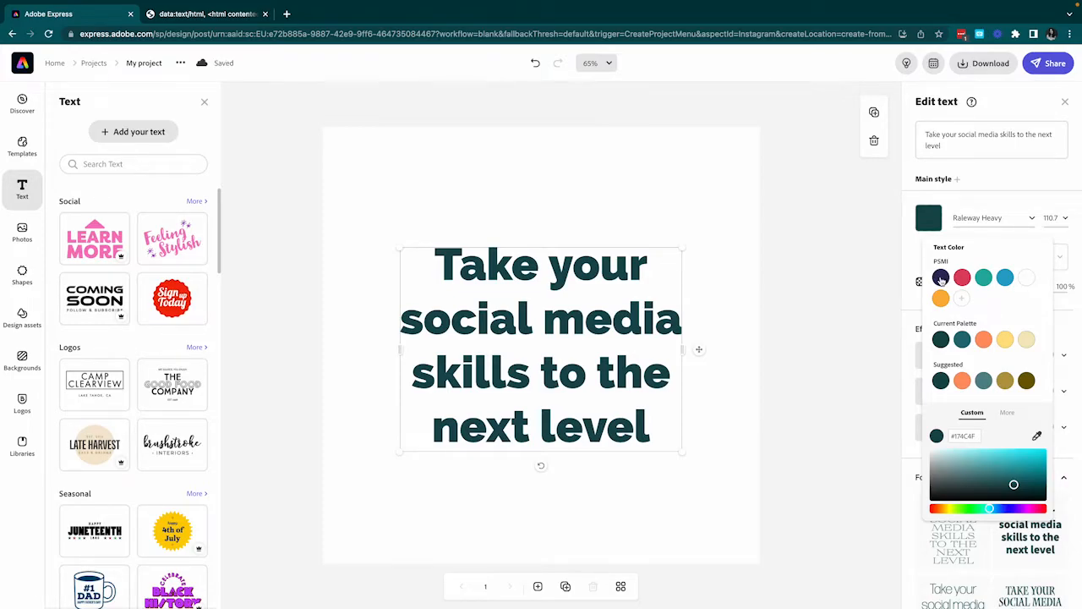
left_click(941, 279)
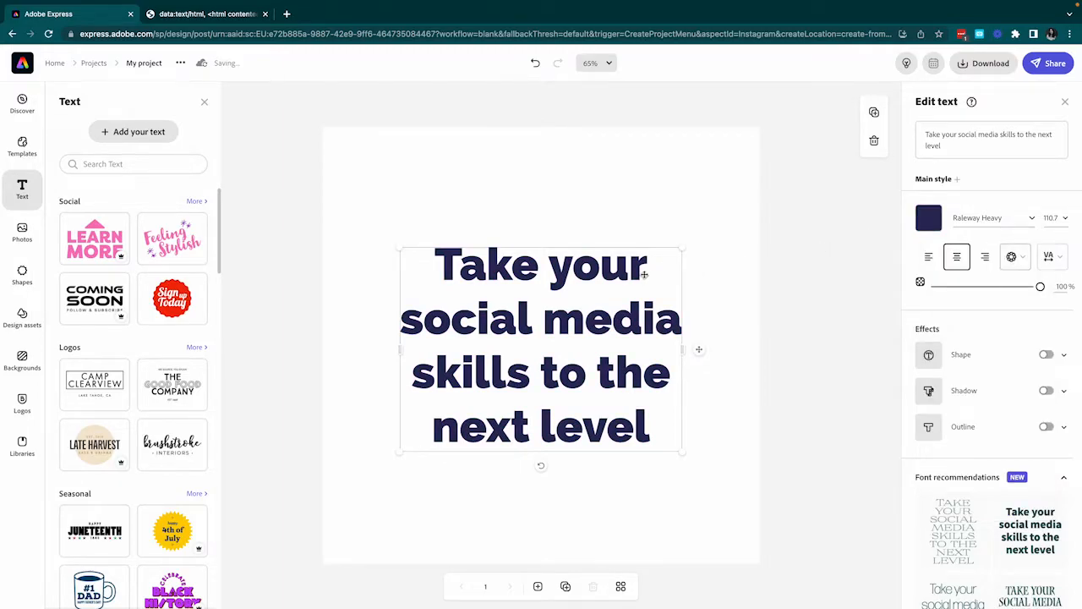
left_click(626, 205)
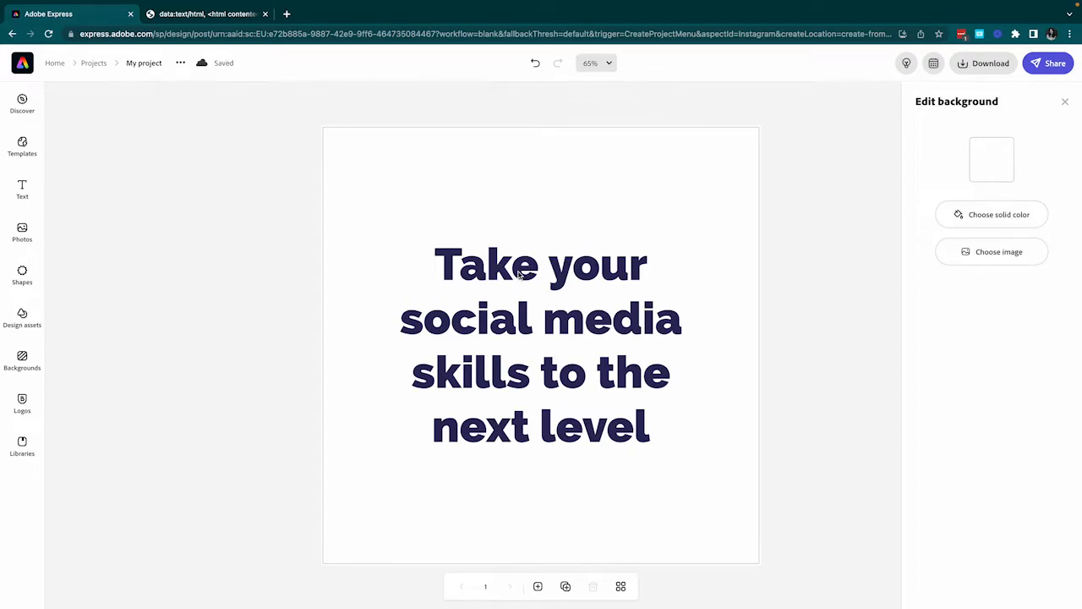
- Turn on the Shape effect for the heading and color the shape navy from the PSMI brand colors
left_click(522, 271)
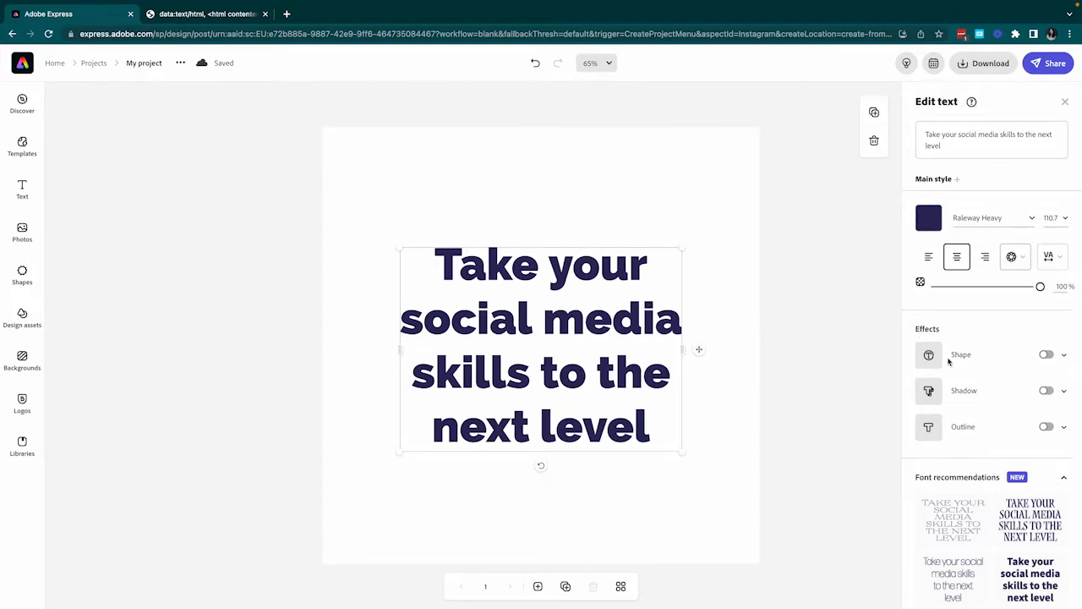
left_click(1047, 355)
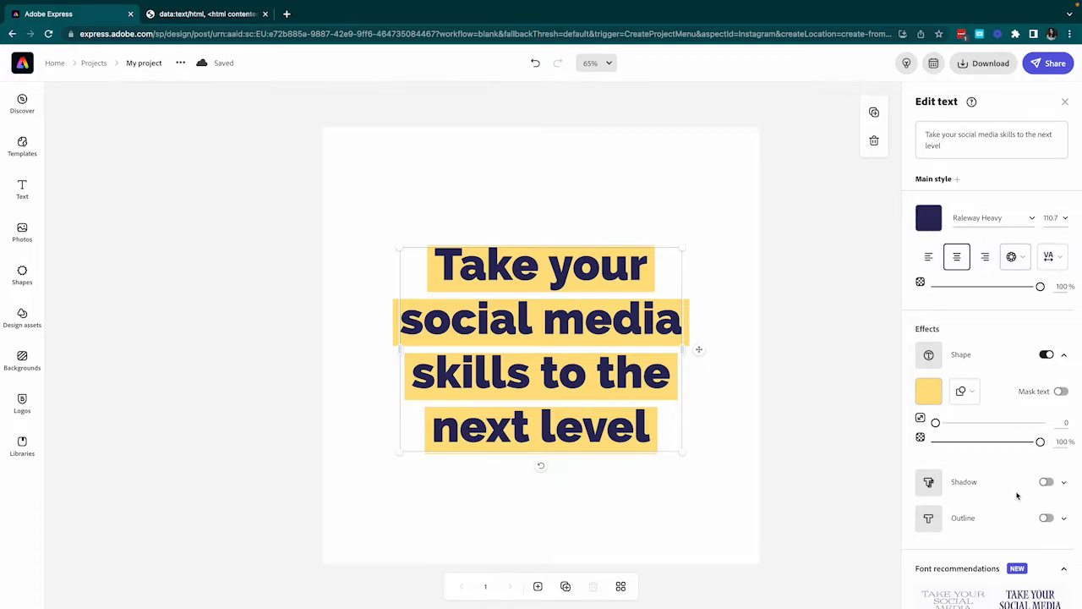
scroll(1004, 478, "down", 1)
scroll(1007, 471, "down", 1)
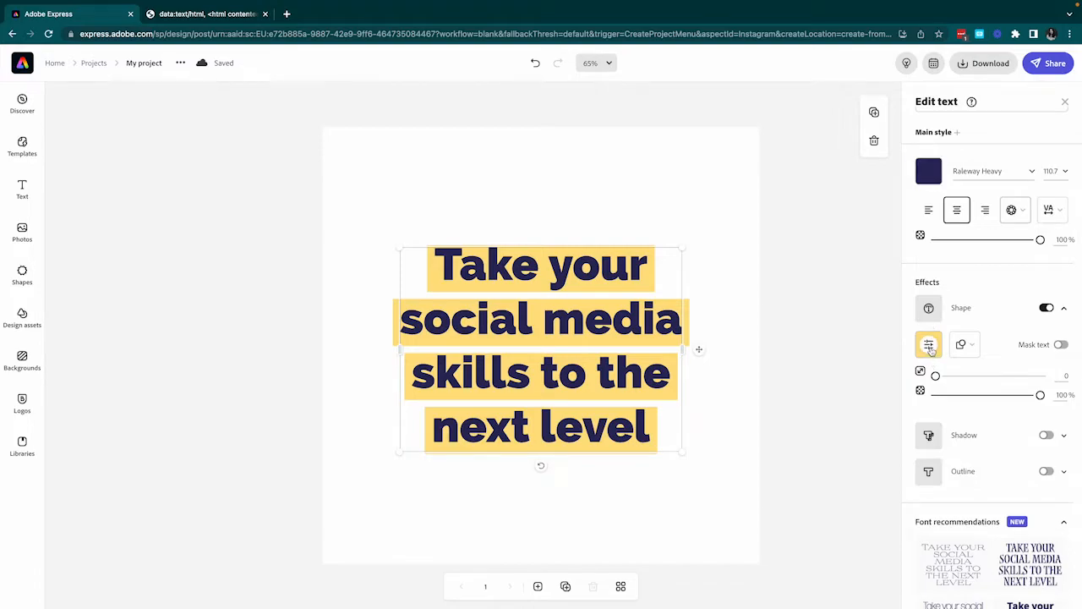
left_click(929, 347)
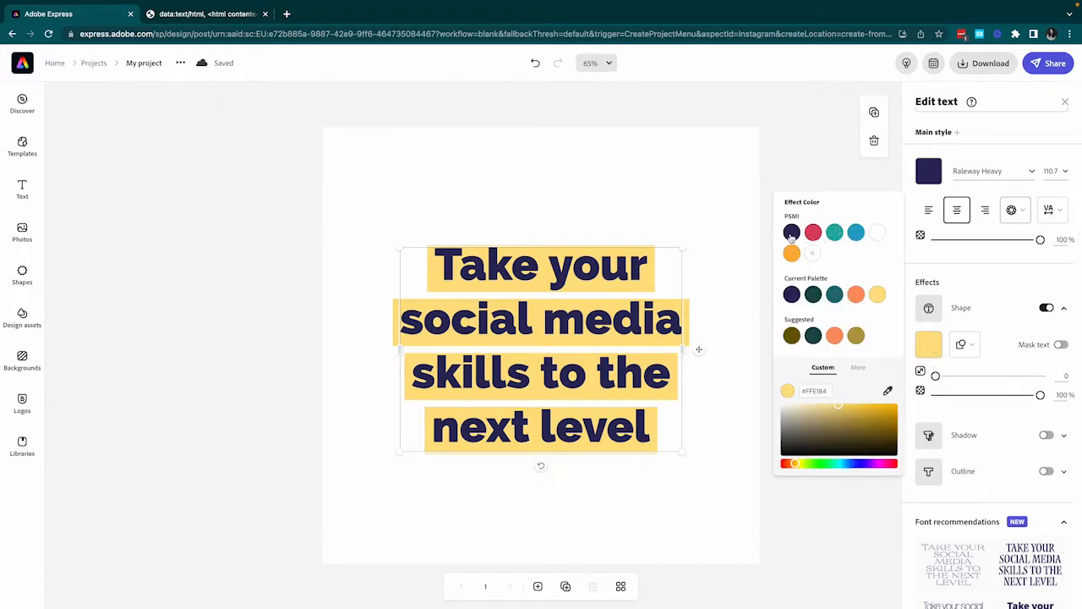
left_click(791, 232)
- Change the heading's text color to white from the PSMI brand colors
left_click(928, 174)
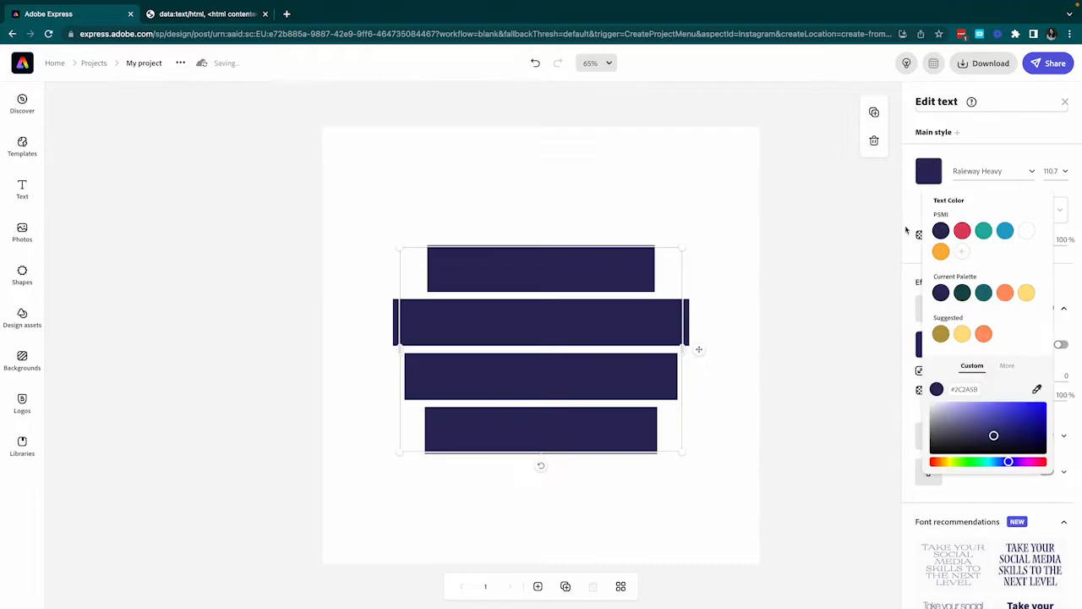
left_click(1025, 232)
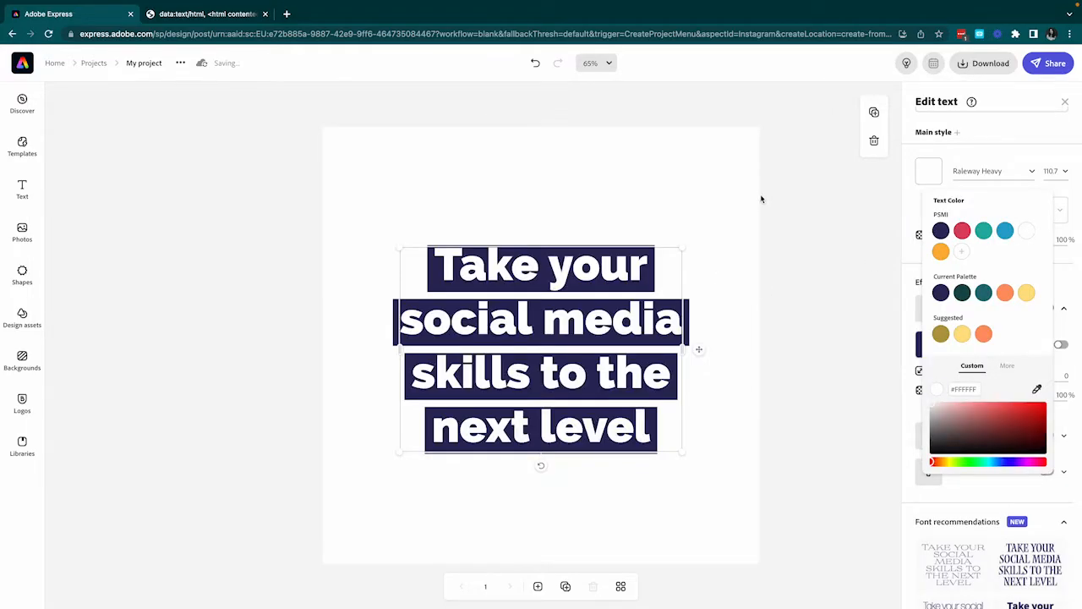
left_click(784, 279)
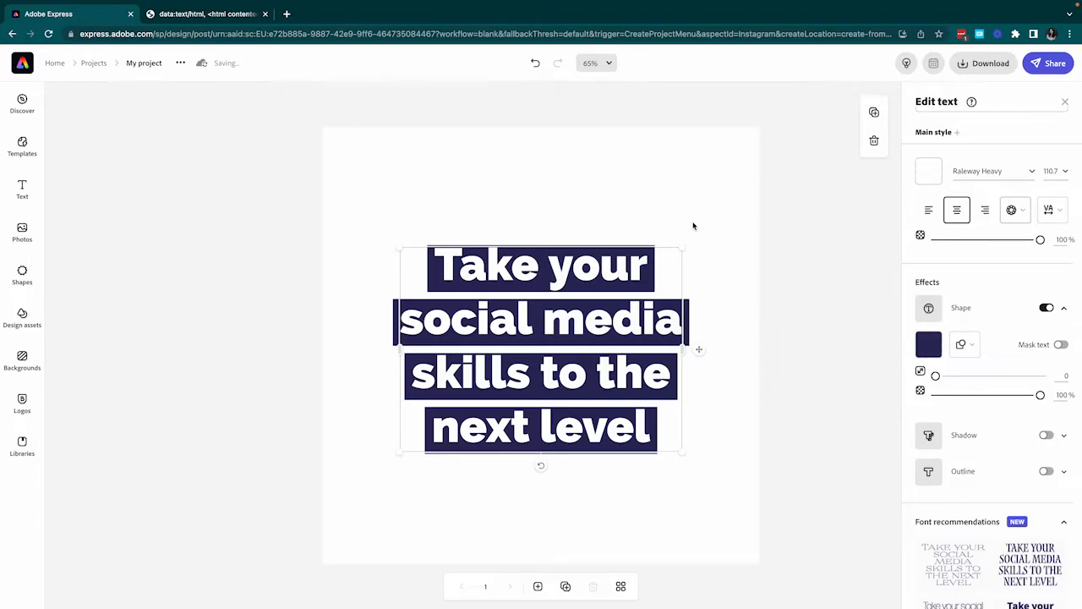
- Choose an image for the post's background and search the Adobe Stock photos for "mouse"
left_click(674, 195)
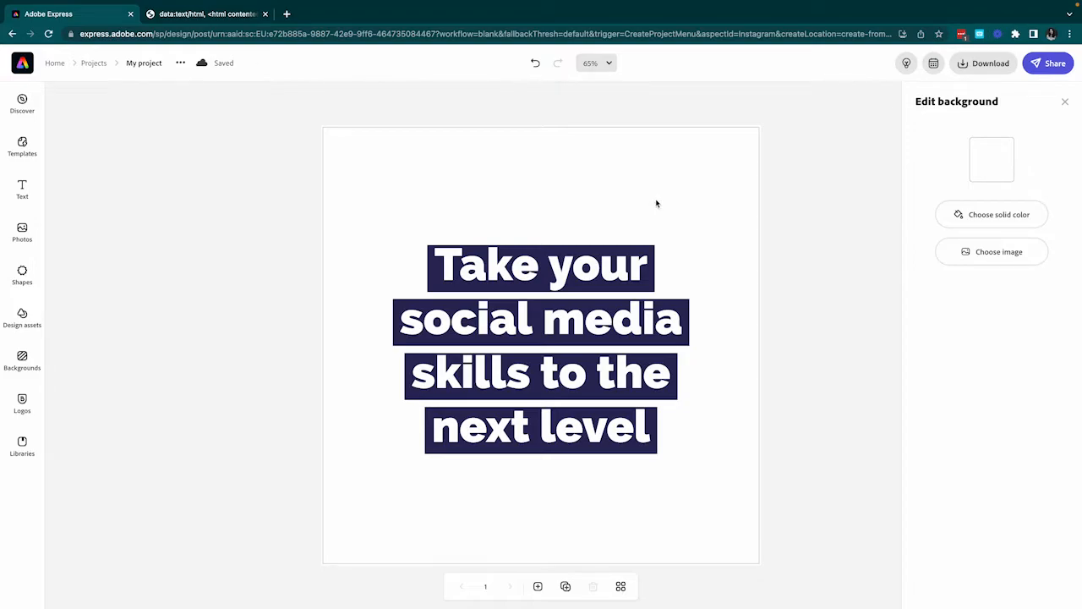
left_click(1000, 257)
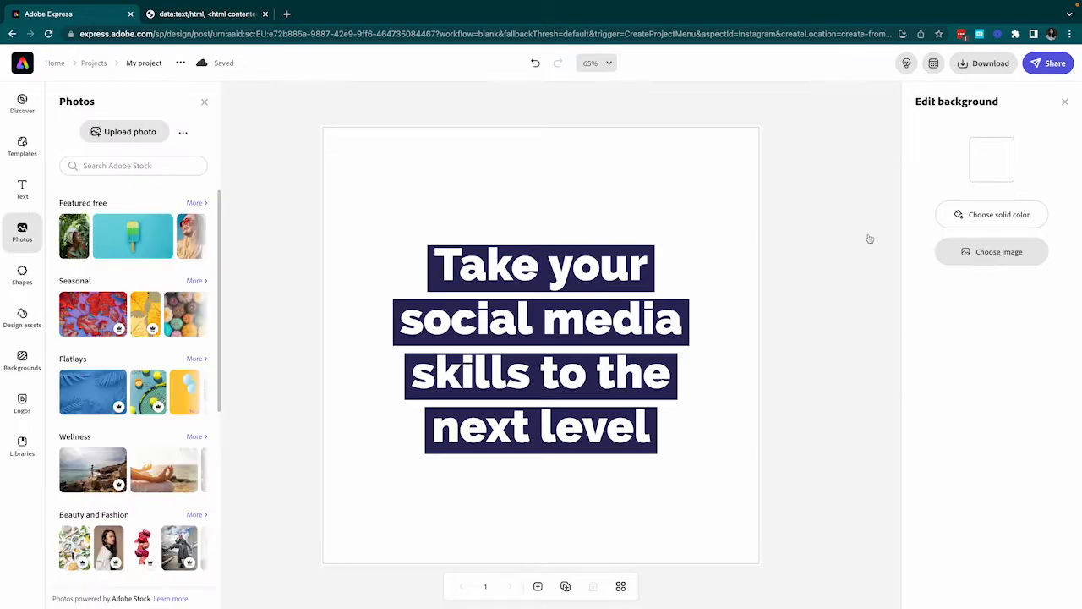
left_click(127, 165)
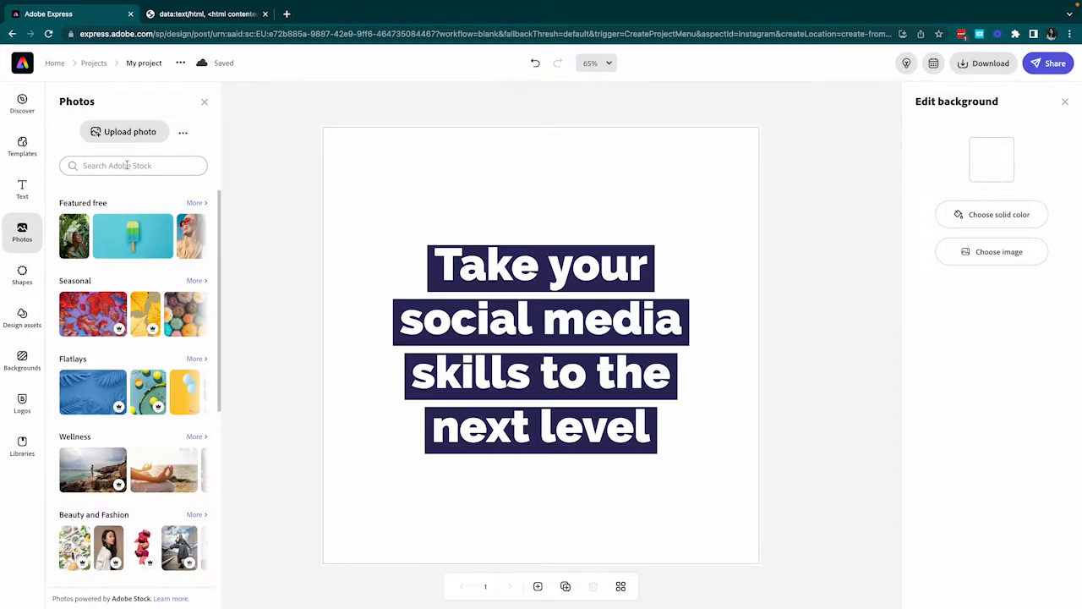
type("laptop")
key("super+a")
type("m")
key("Return")
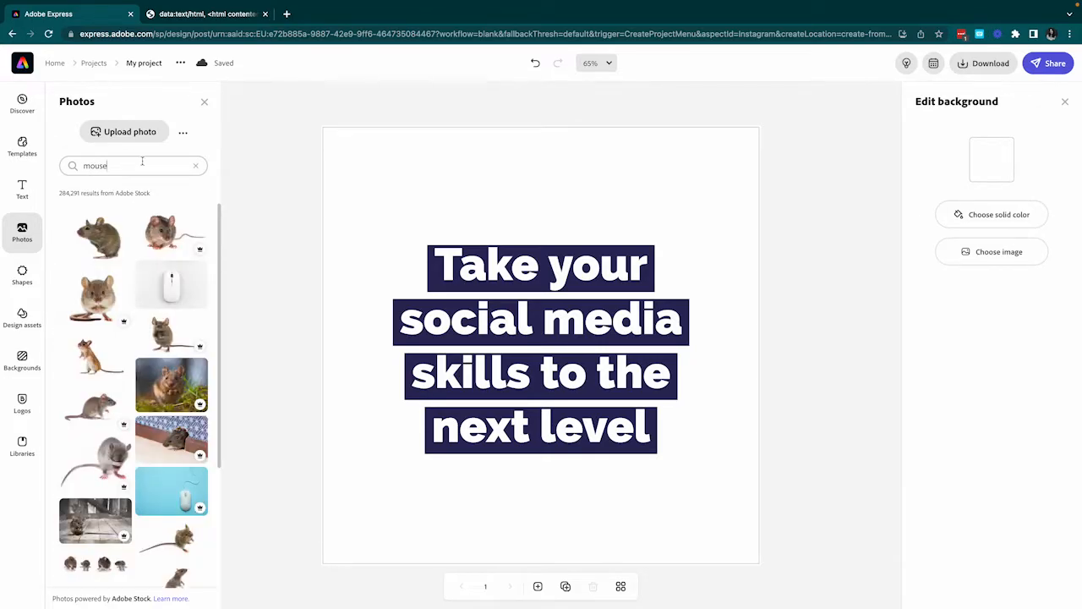
- Set the photo of a hand on a white computer mouse against light blue as the background
scroll(144, 321, "down", 3)
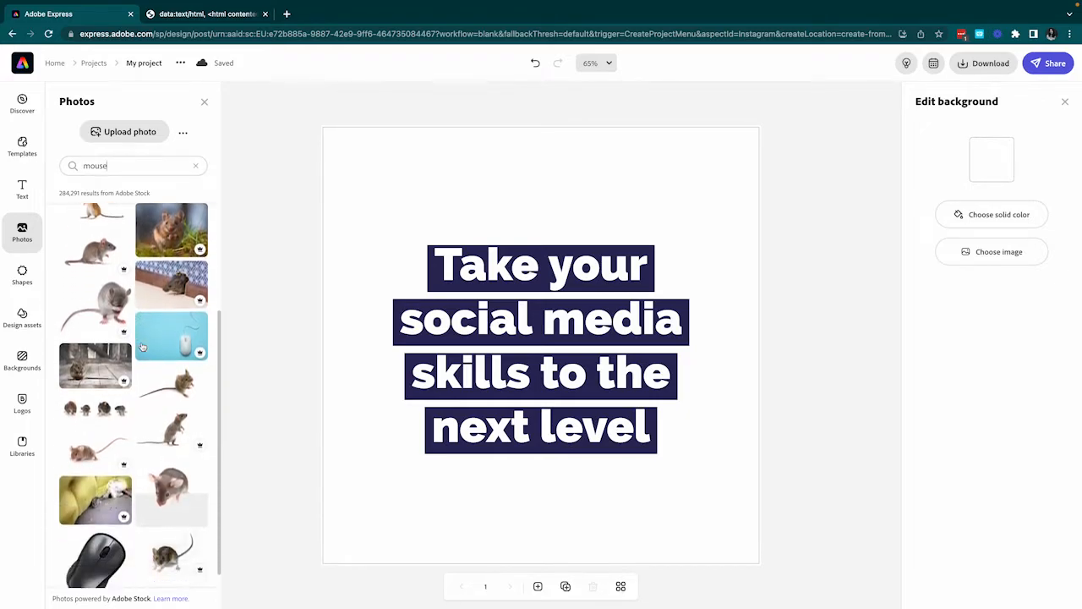
scroll(168, 355, "down", 5)
scroll(170, 400, "down", 5)
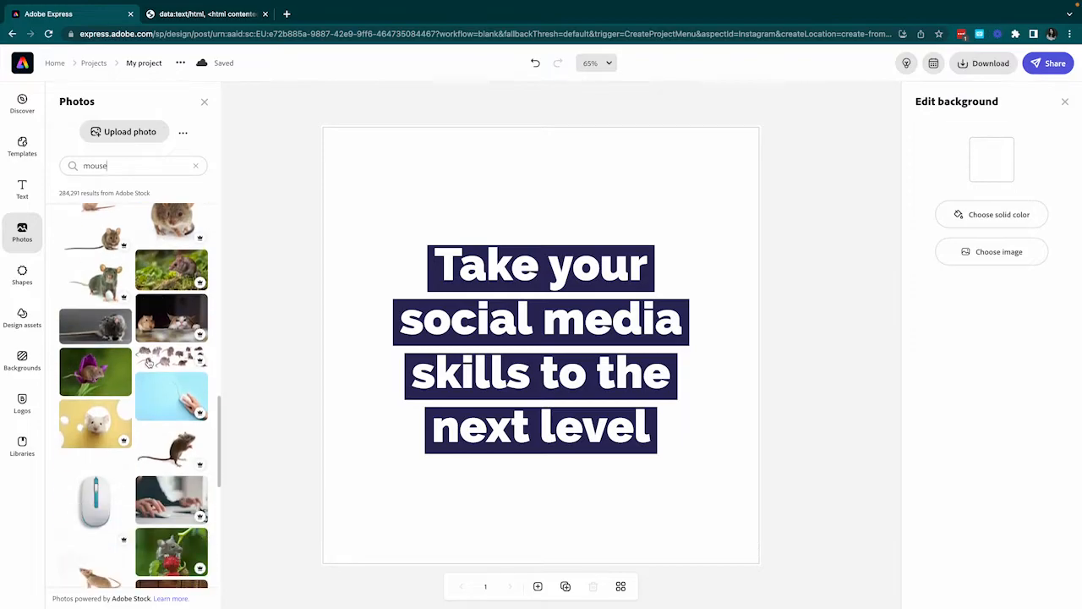
left_click(174, 397)
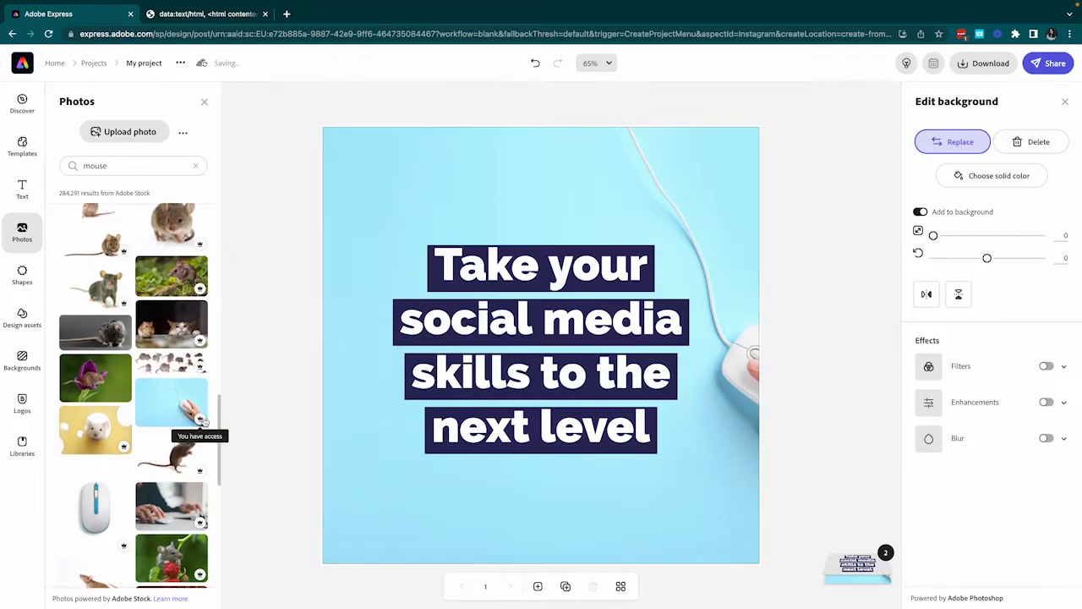
- Shift the background photo to the left within the post to bring the hand and mouse into the frame
scroll(195, 342, "up", 10)
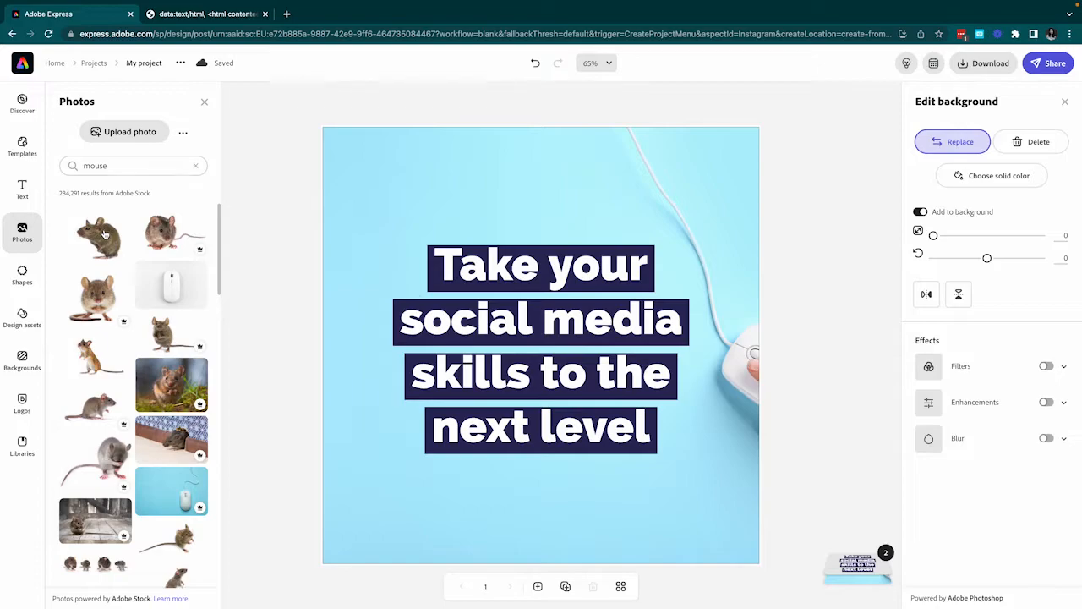
left_click(624, 186)
left_click_drag(704, 188, 603, 177)
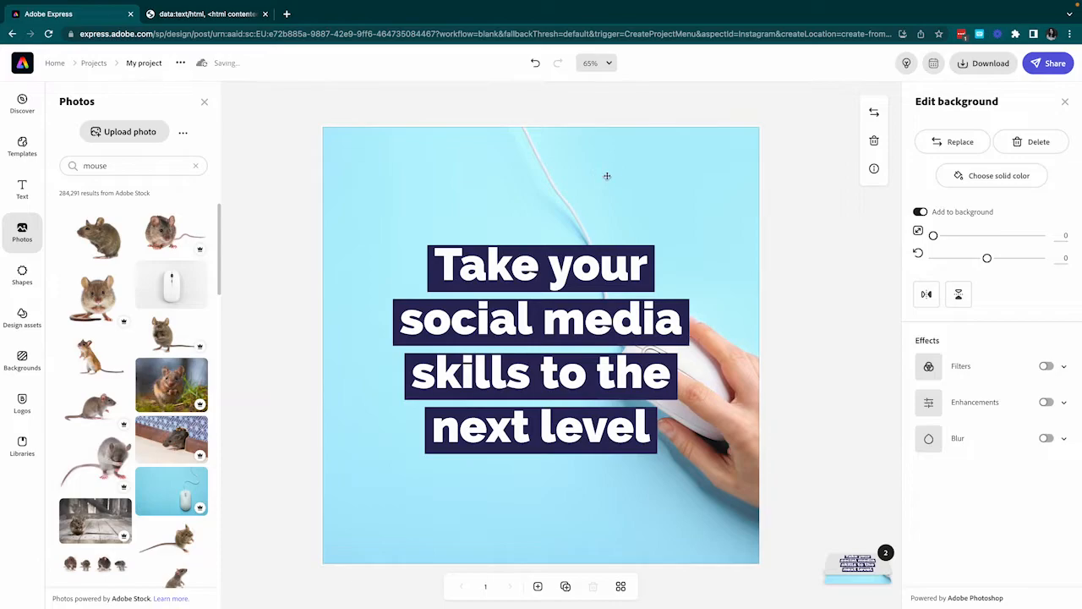
left_click(837, 224)
- Set the heading's text size to 60
left_click(544, 283)
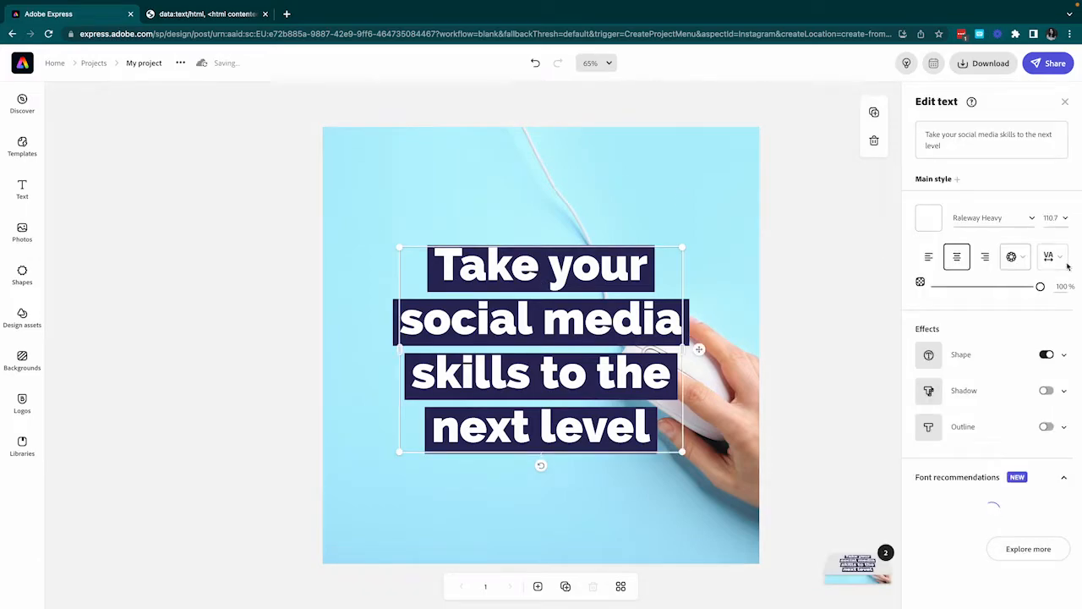
left_click(1065, 218)
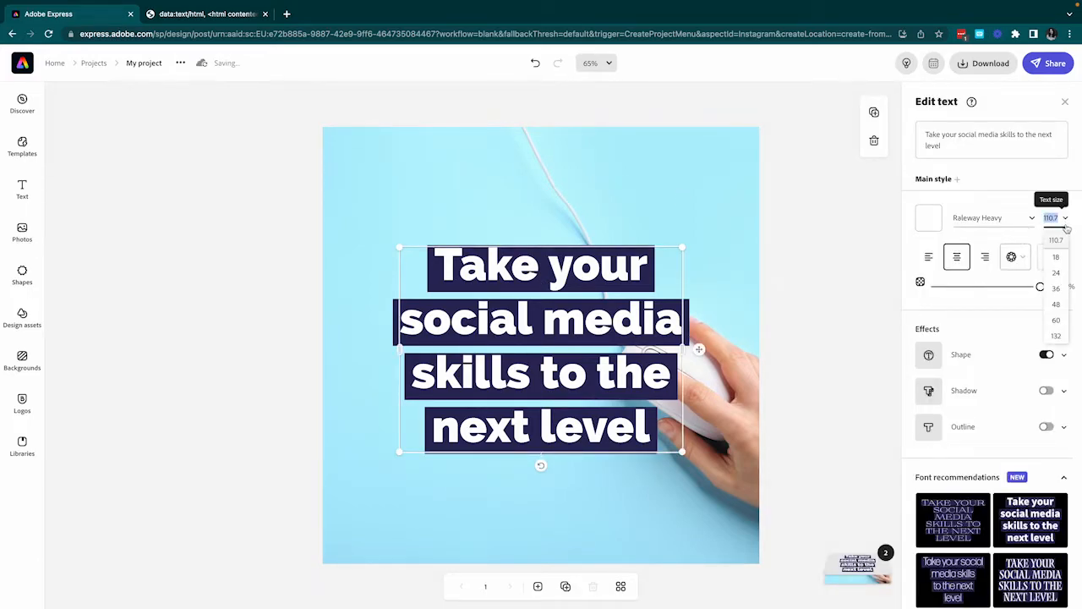
scroll(1059, 315, "down", 1)
left_click(1057, 309)
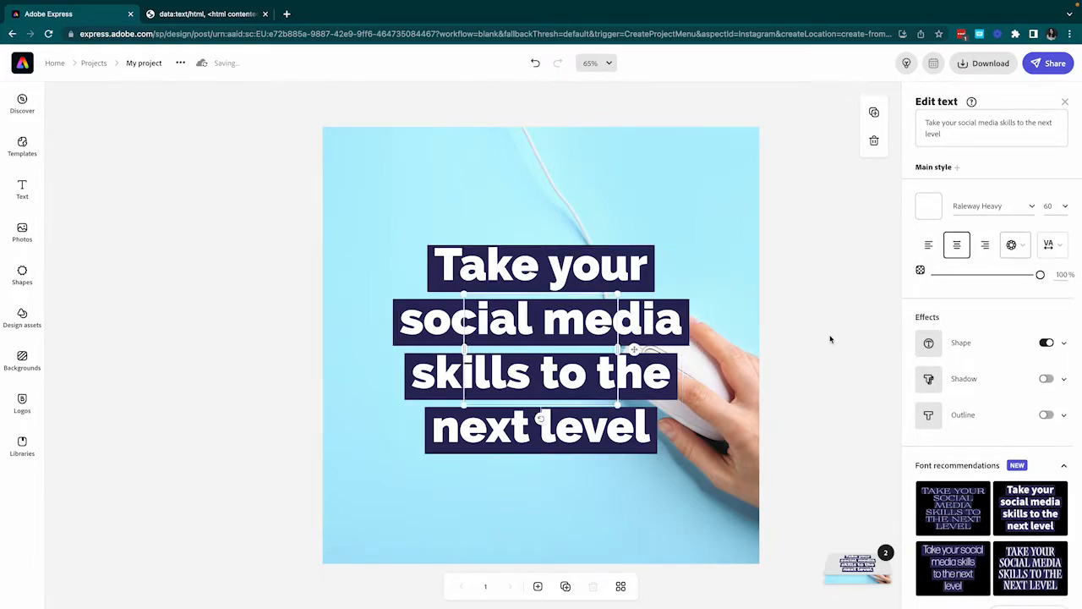
- Set the heading's text size to 100 and align the text to the left
left_click(1057, 204)
type("100")
key("Return")
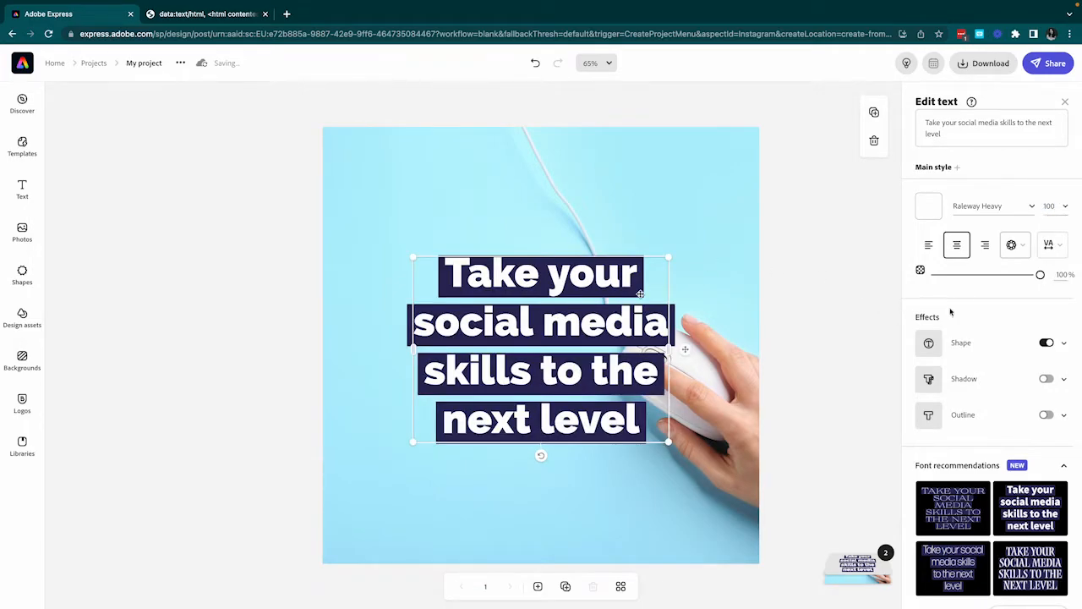
left_click(928, 244)
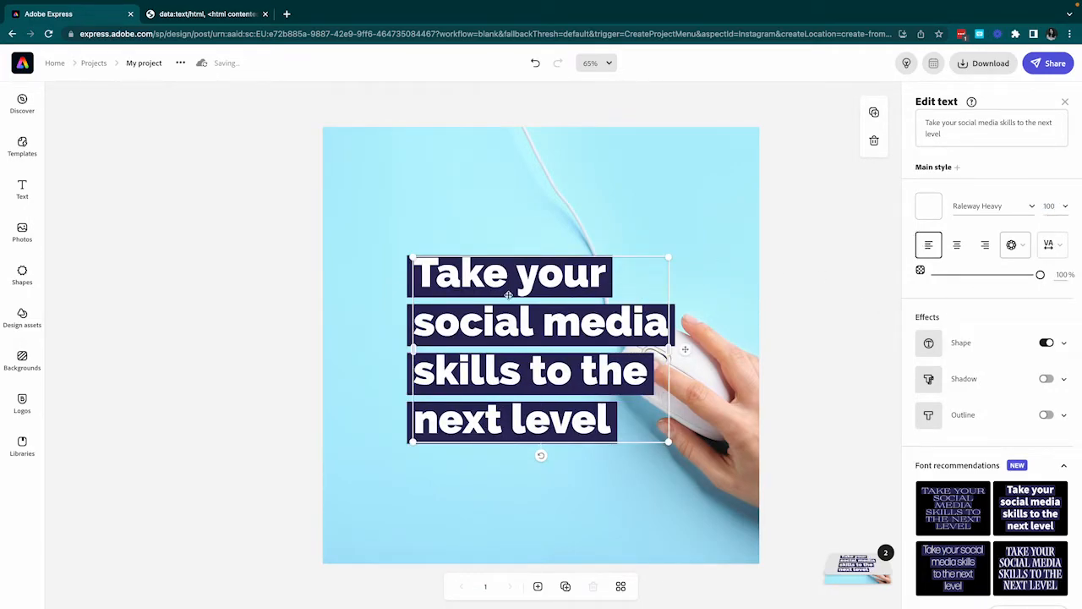
- Move the heading up and to the left, and shift the background photo slightly right so the mouse clears the text
left_click_drag(517, 279, 478, 268)
left_click(575, 164)
left_click_drag(548, 170, 567, 170)
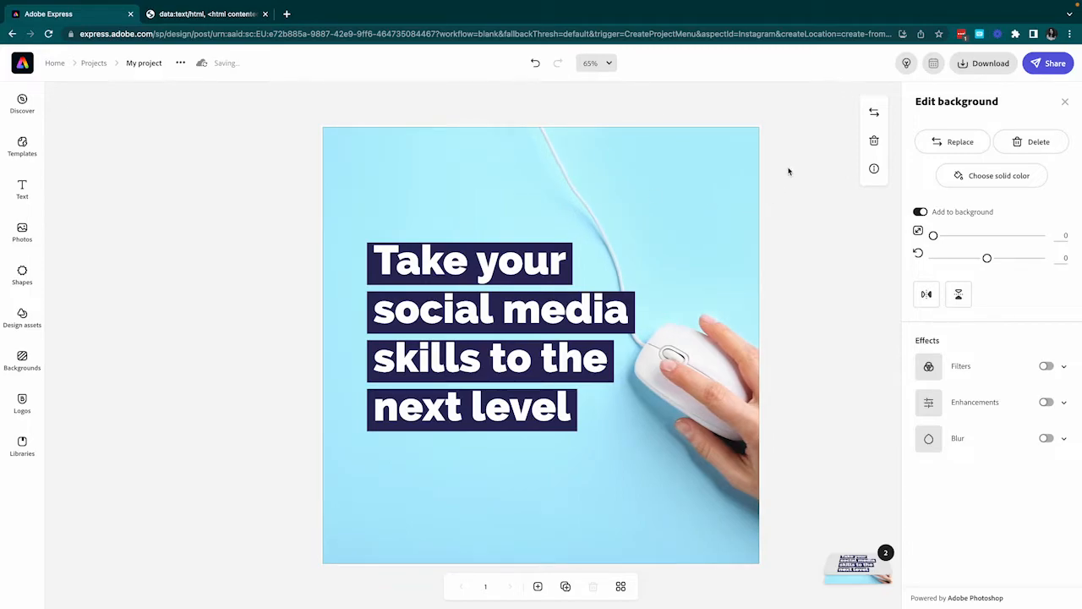
left_click(805, 386)
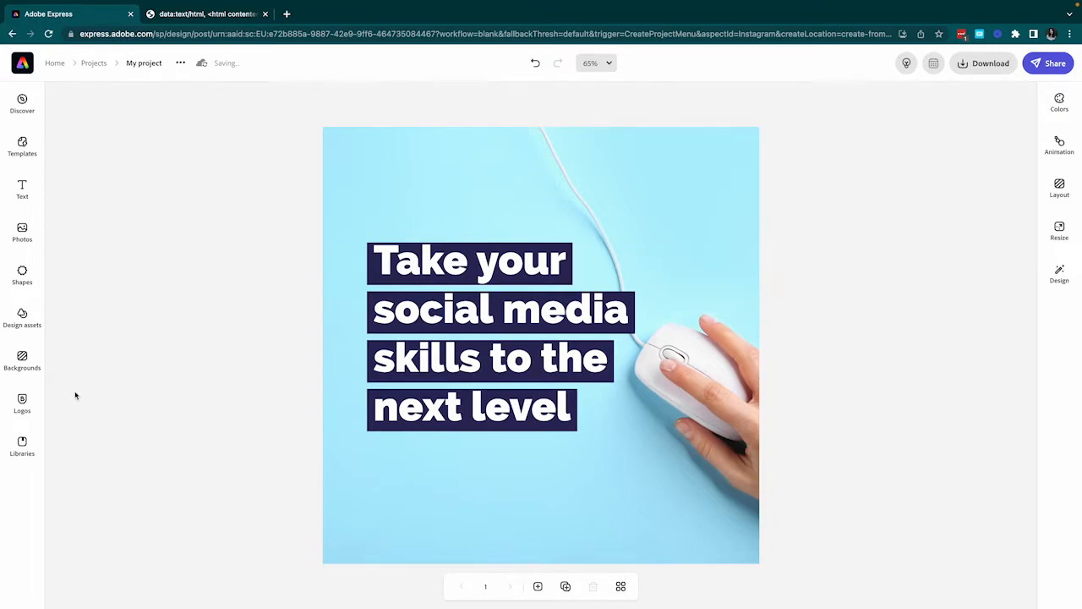
left_click(22, 404)
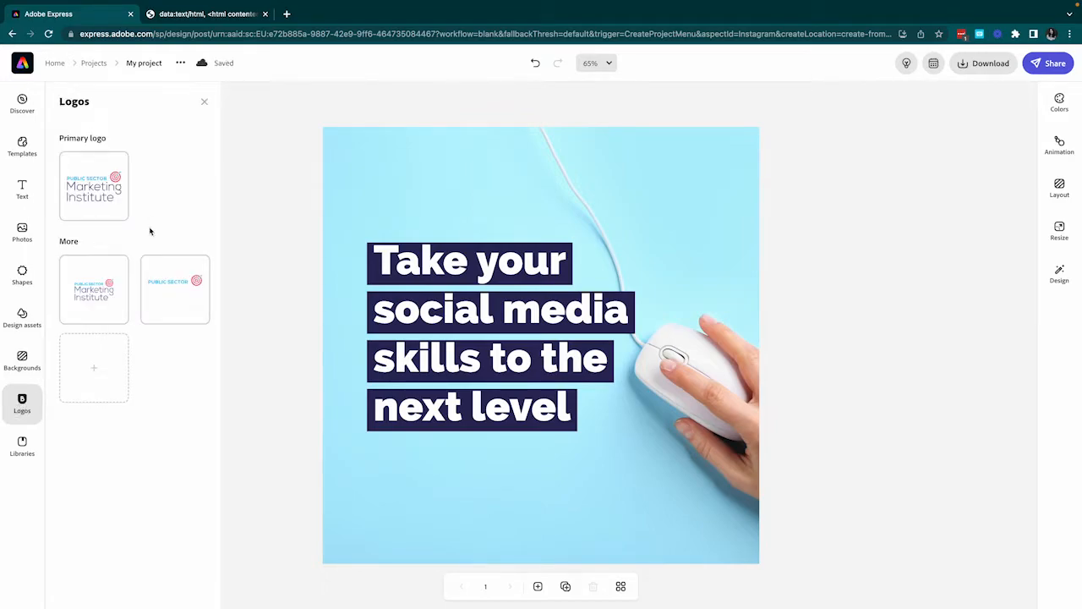
left_click(99, 191)
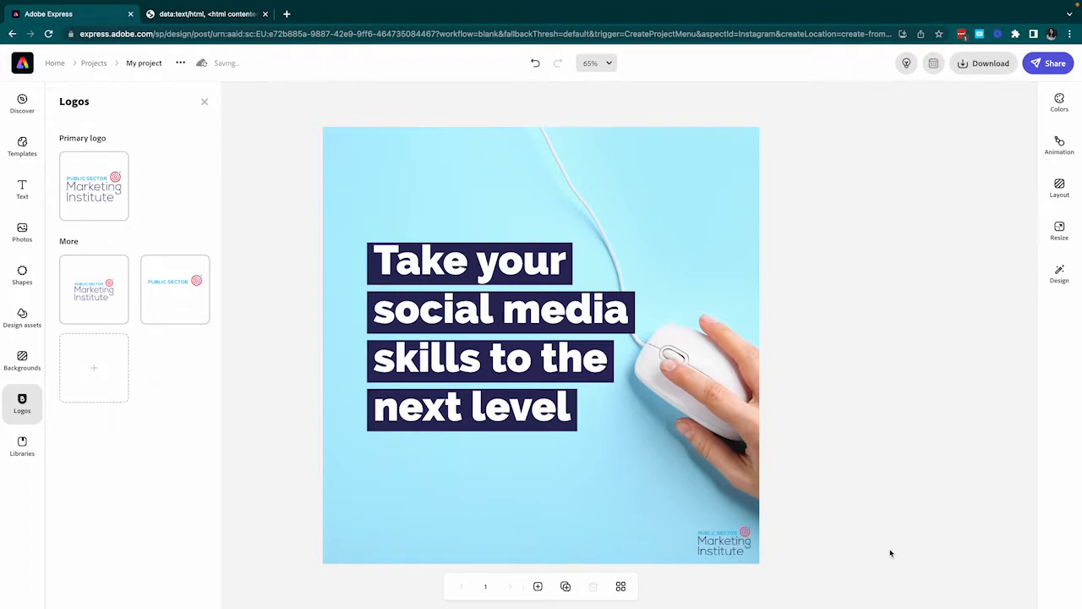
left_click(716, 551)
left_click_drag(717, 552, 428, 200)
key("Delete")
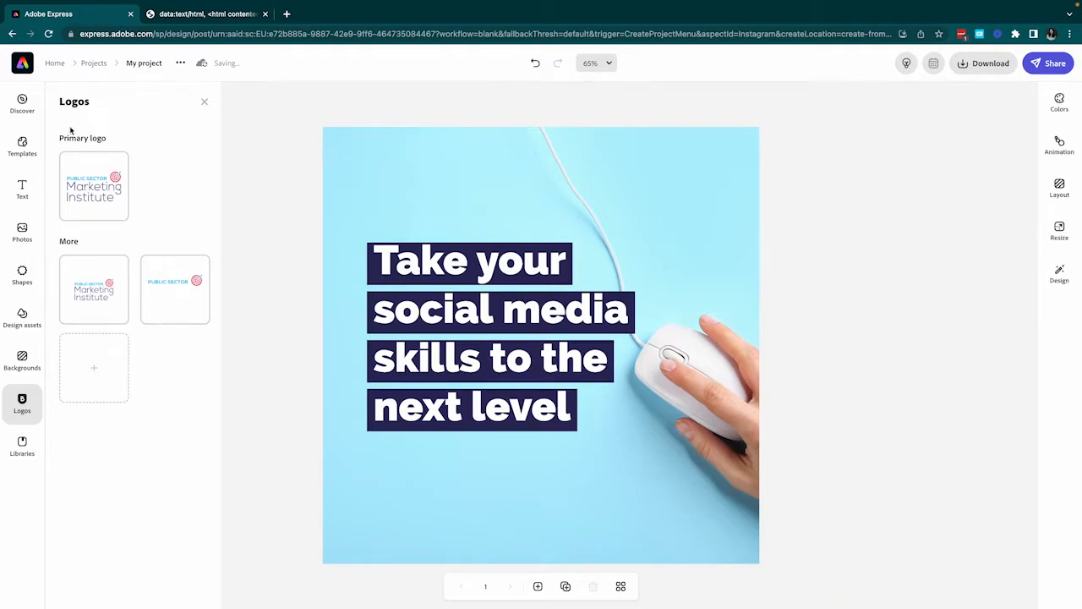
- Upload the logo file PSMI-Logo.png from the PSMI Logo folder into the post as a photo
left_click(23, 235)
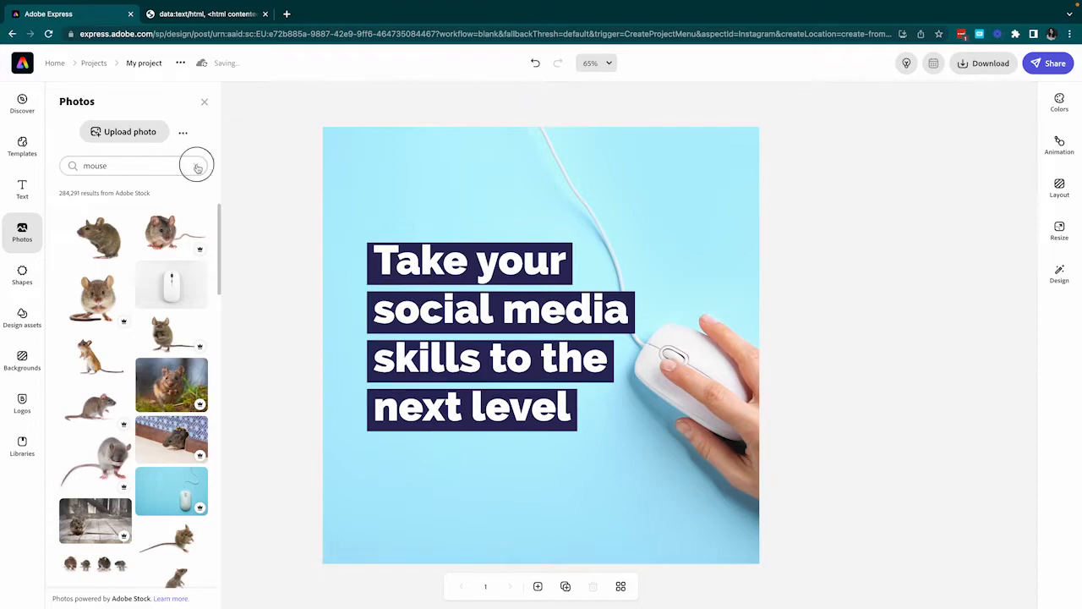
left_click(197, 166)
left_click(145, 138)
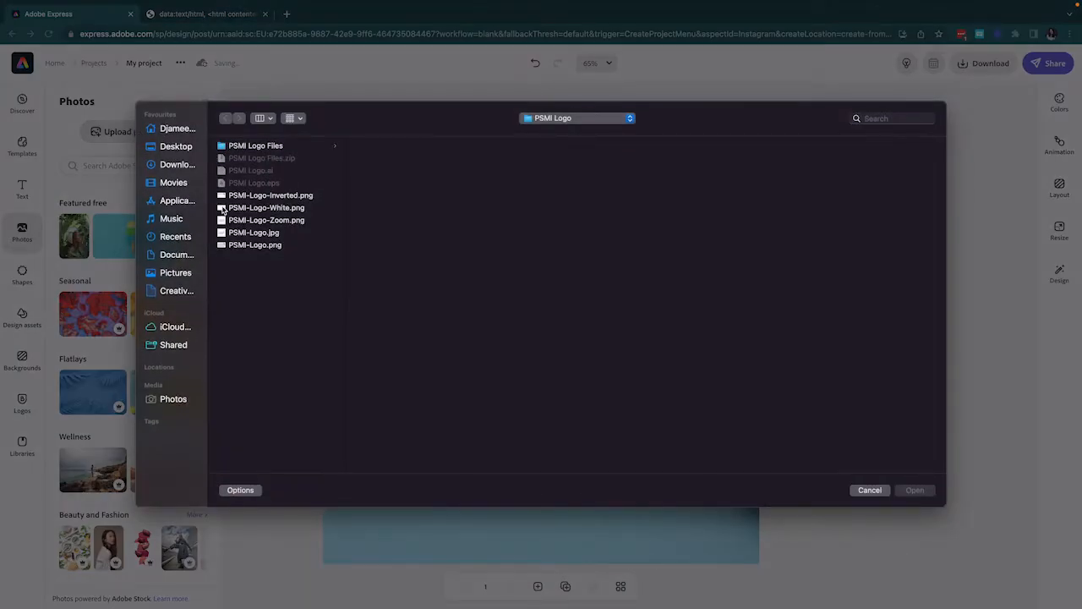
left_click(254, 209)
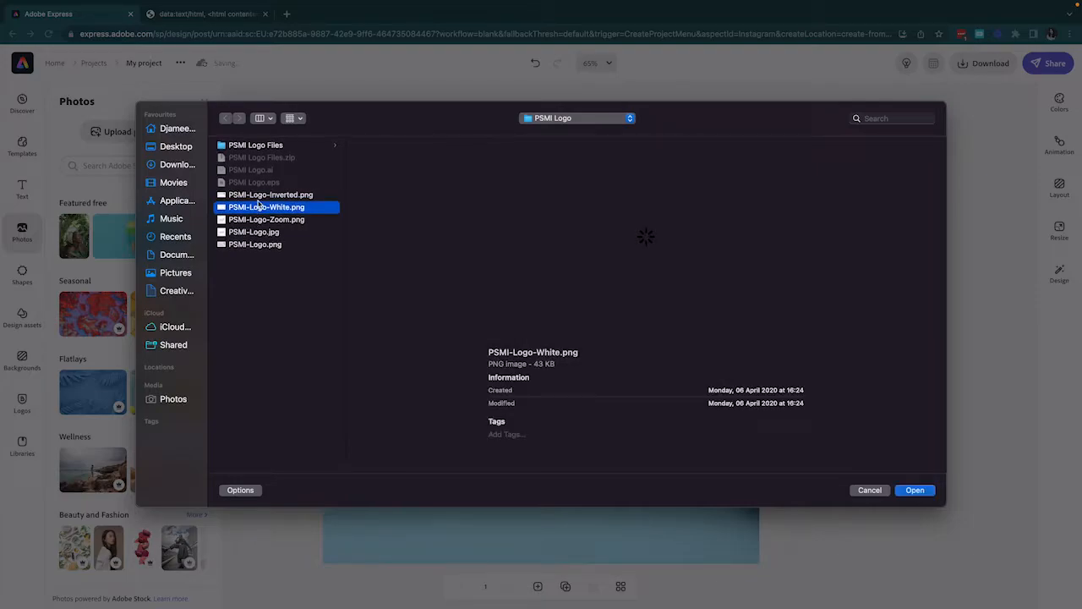
left_click(264, 196)
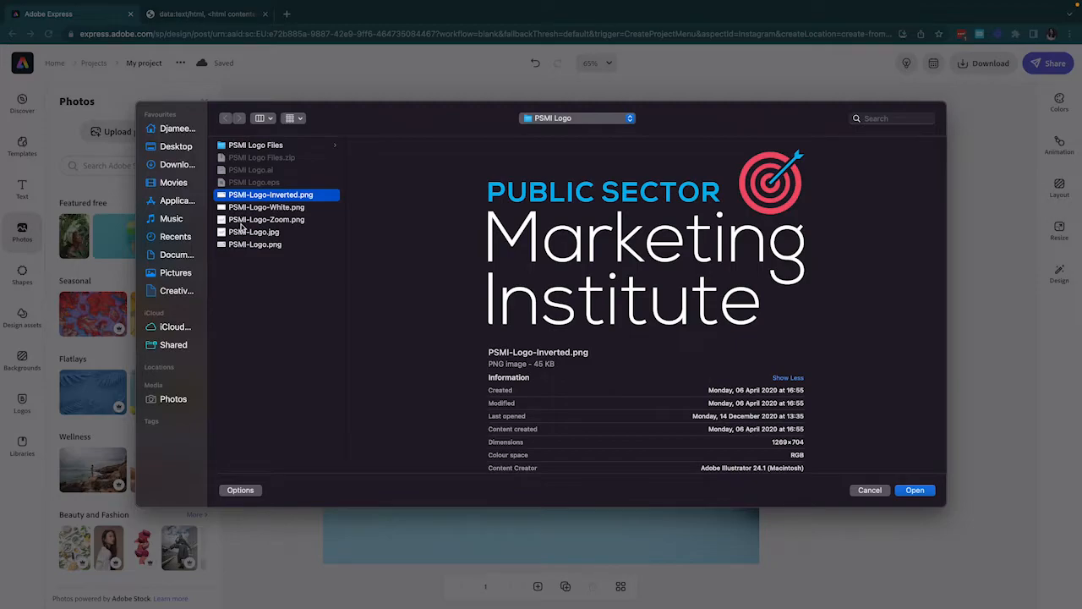
left_click(246, 246)
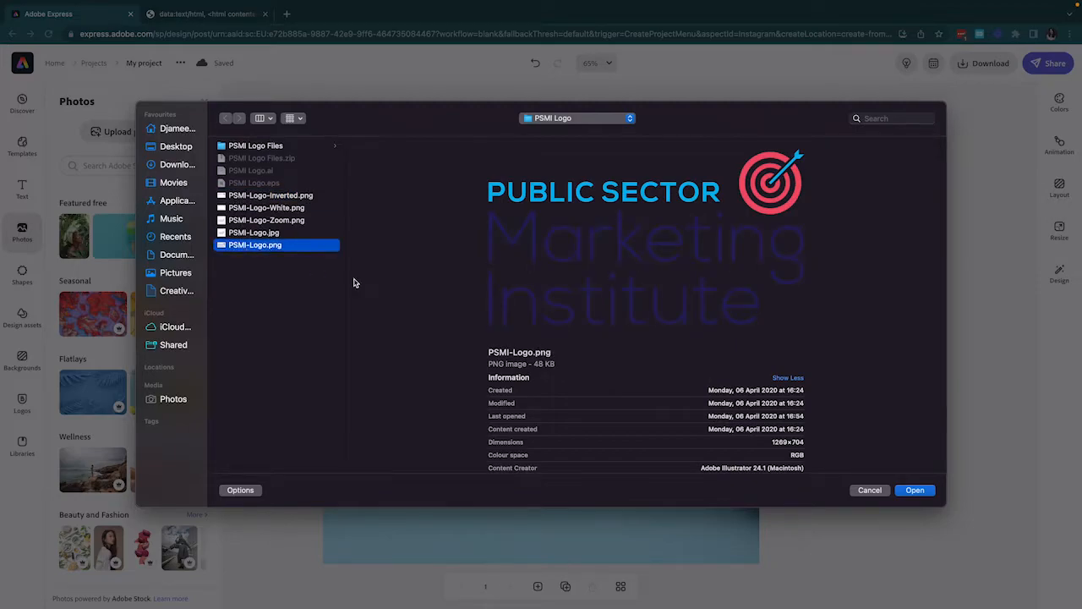
left_click(918, 497)
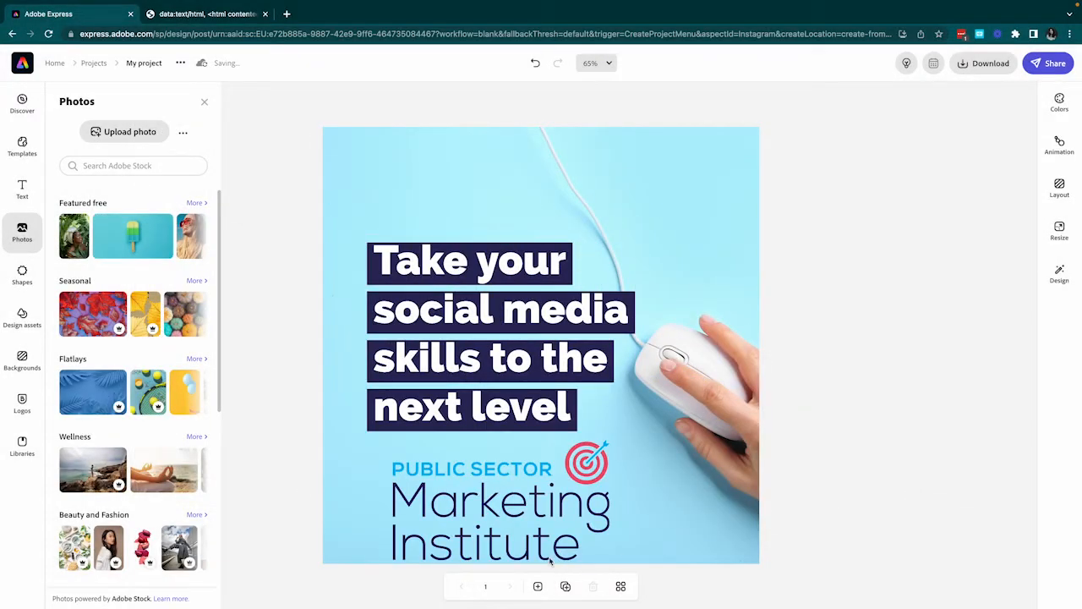
- Move the logo above the heading, shrink it to about half its size and align it with the heading's left edge
left_click(565, 501)
left_click_drag(584, 463, 568, 168)
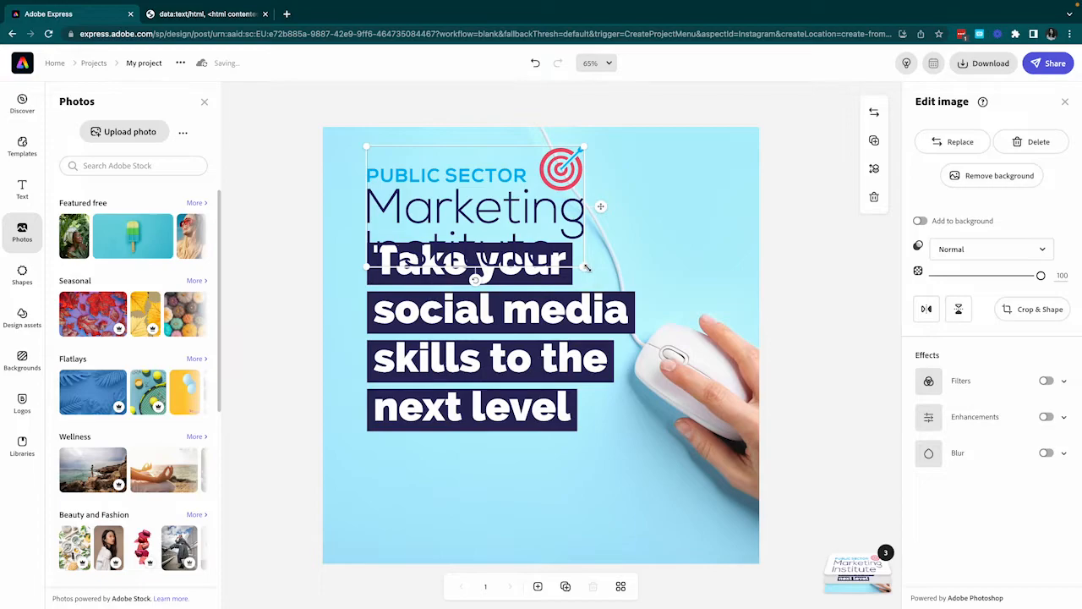
left_click_drag(586, 267, 469, 195)
left_click(305, 281)
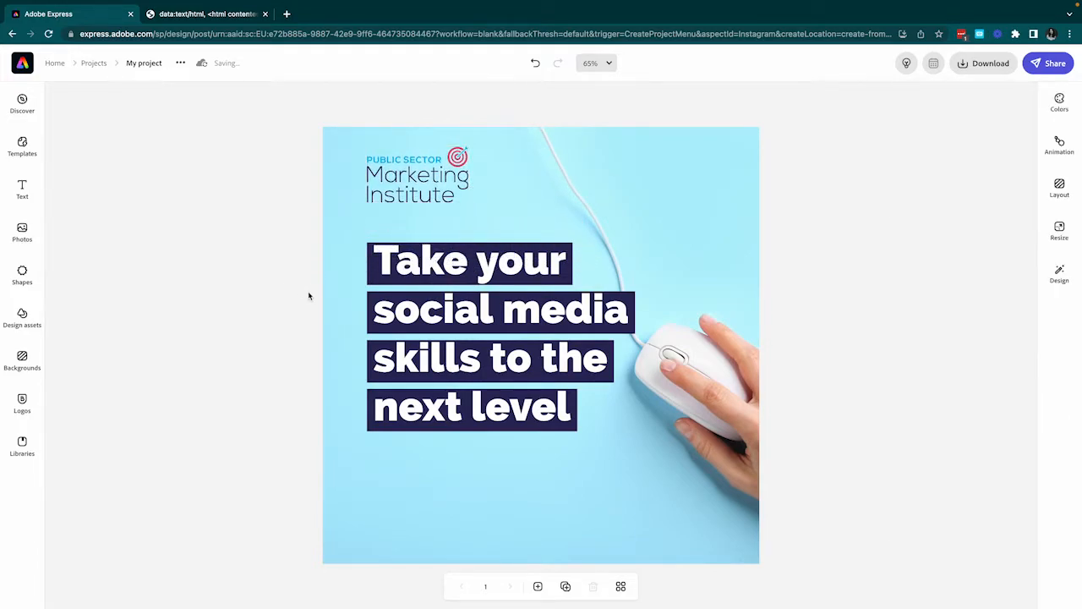
left_click(420, 182)
left_click_drag(428, 179, 429, 196)
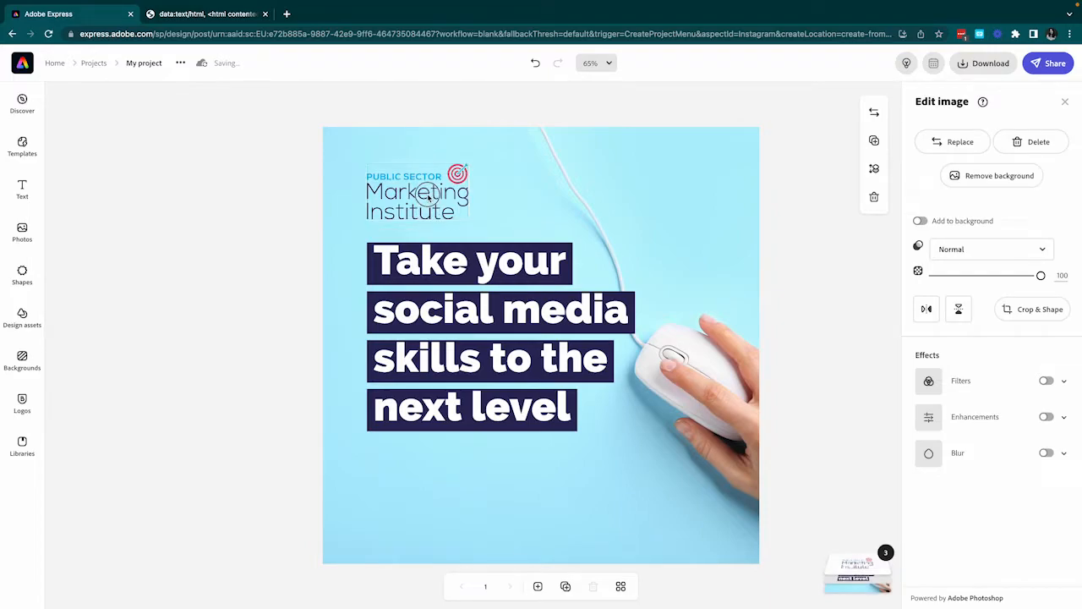
left_click(198, 331)
- Copy the web address from the notes page and add it to the post as new text reading publicsectomarketingpros.com
mouse_move(228, 4)
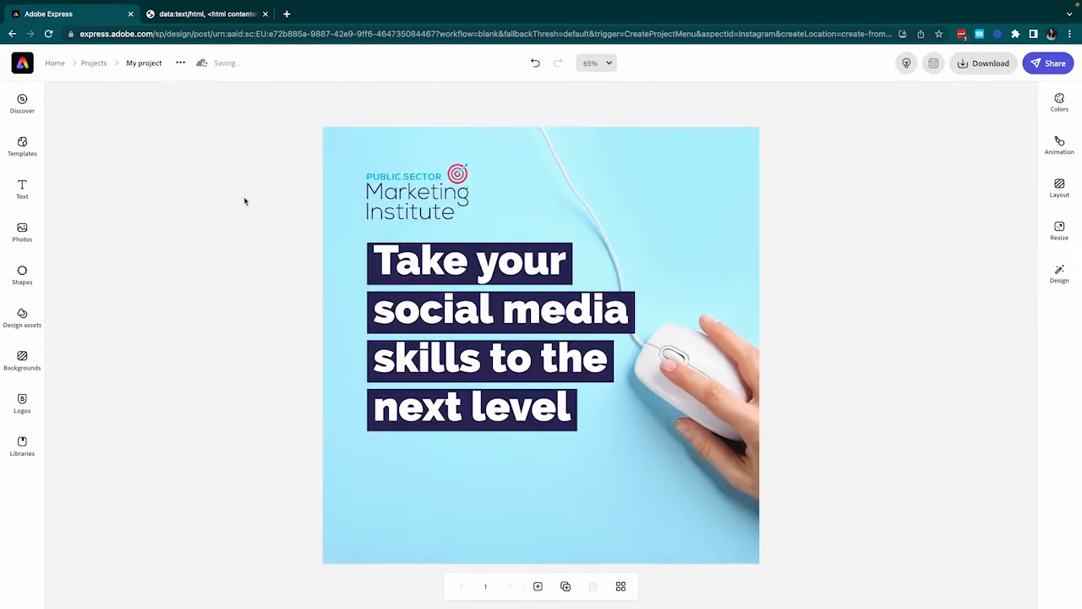
left_click(214, 17)
left_click_drag(138, 83, 4, 79)
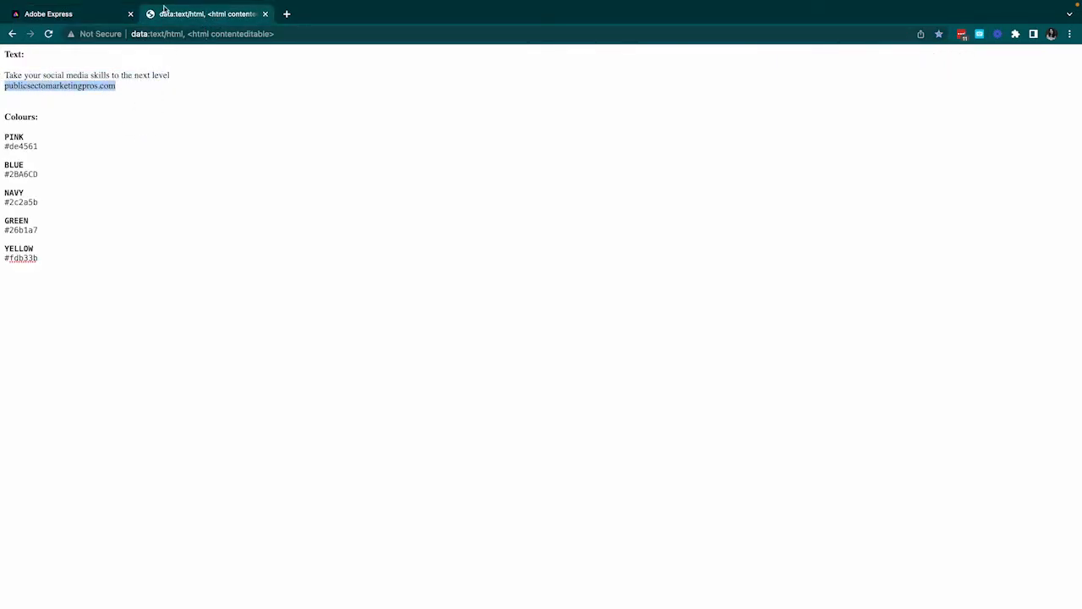
left_click(87, 14)
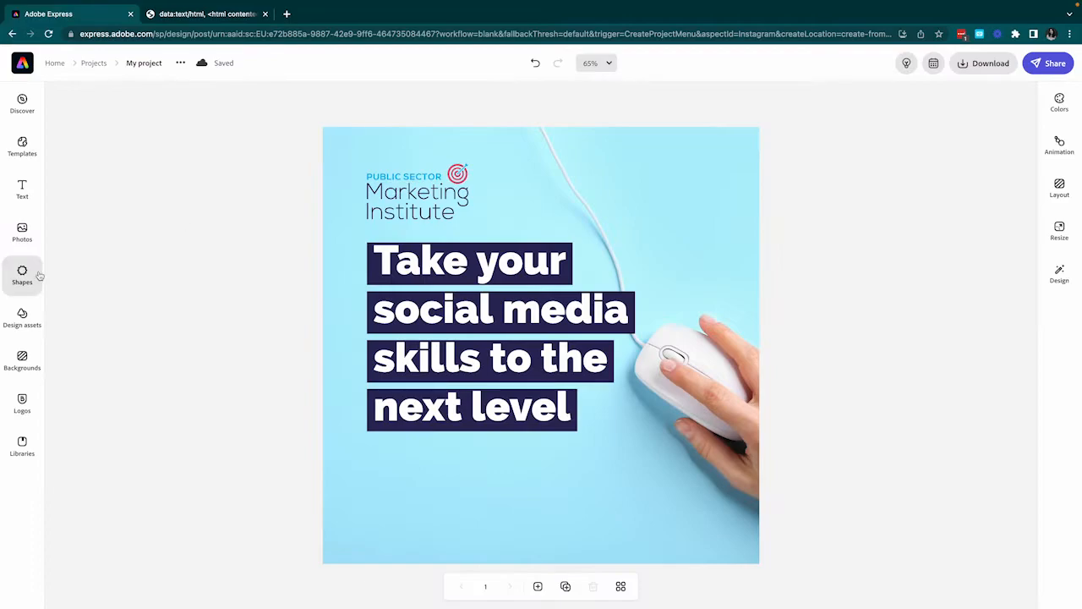
left_click(22, 188)
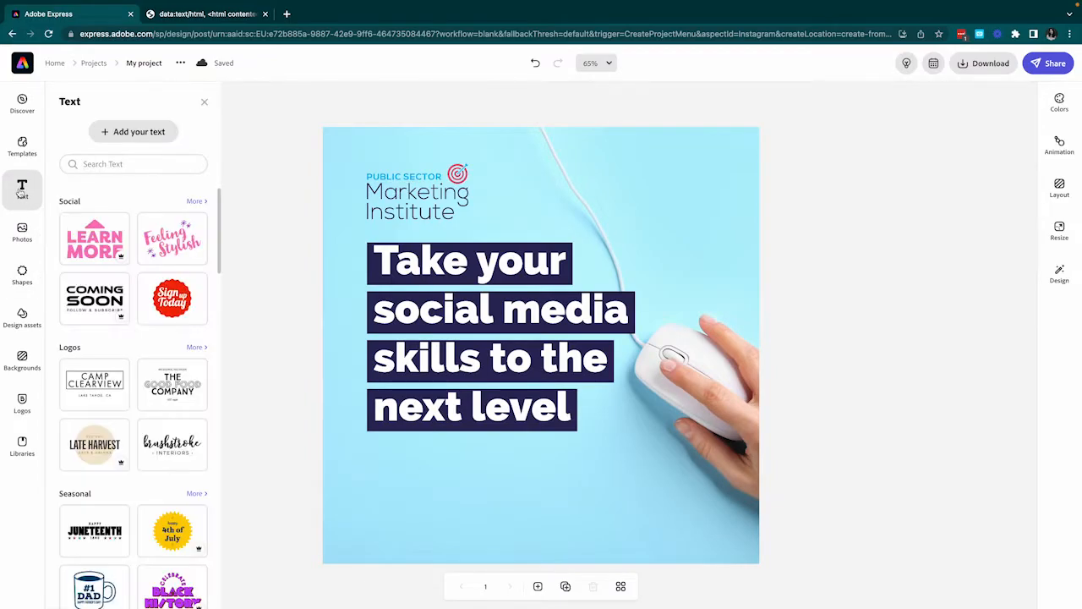
left_click(139, 133)
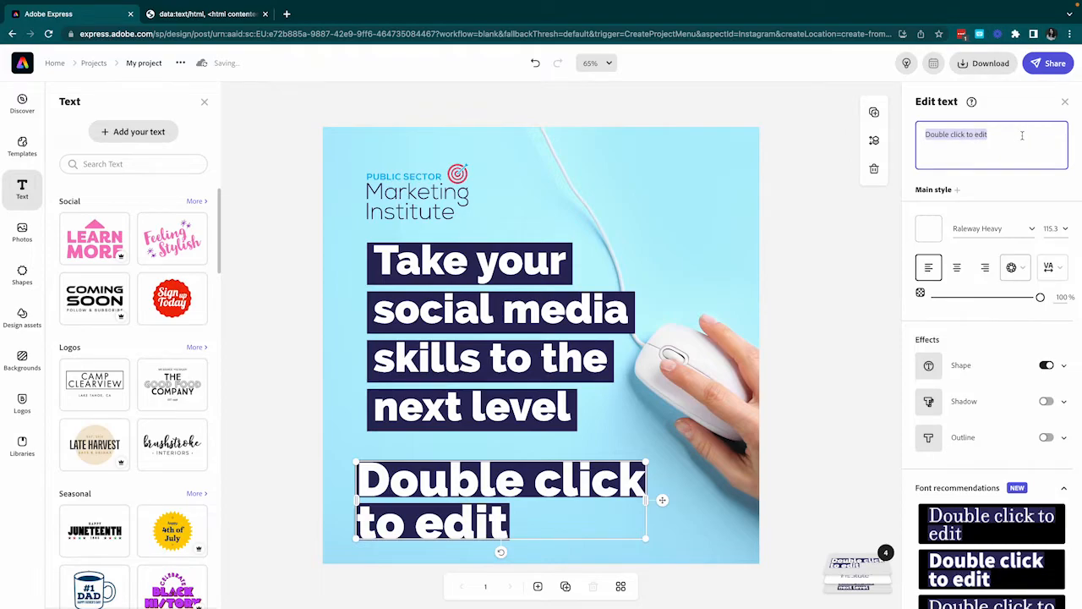
type("publicsectomarketingpros.com")
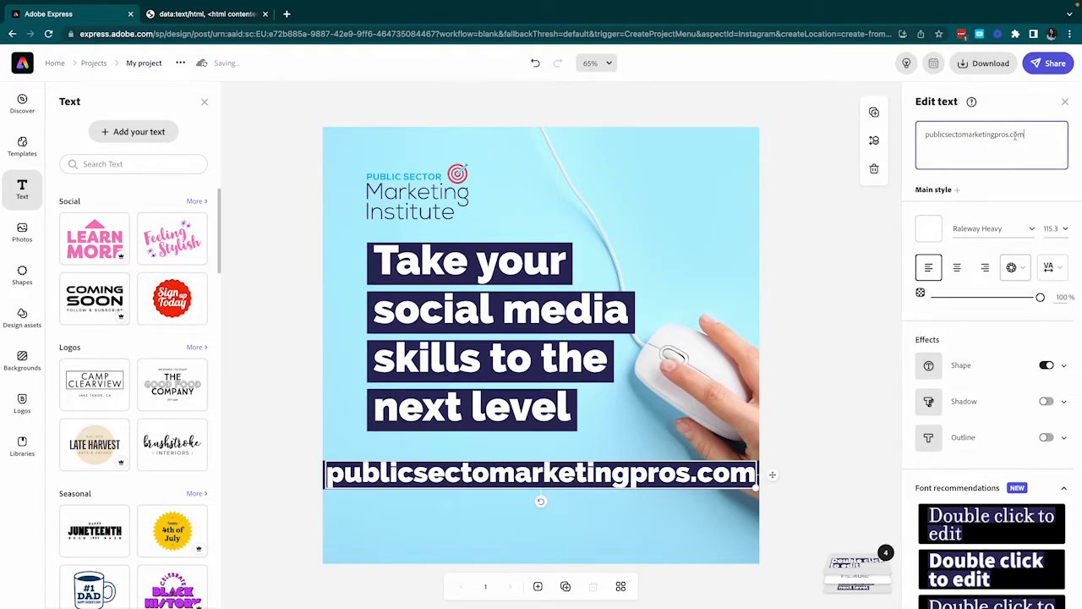
- Turn off the web address text's Shape effect and colour the text in the PSMI brand navy #2C2A5B
left_click(1046, 366)
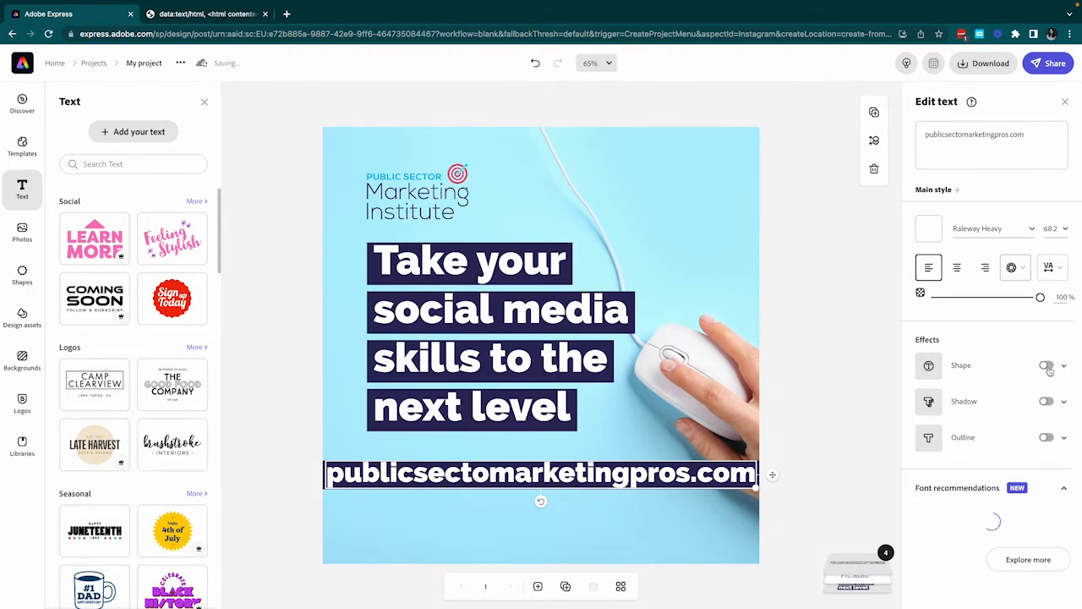
left_click(928, 218)
left_click(941, 278)
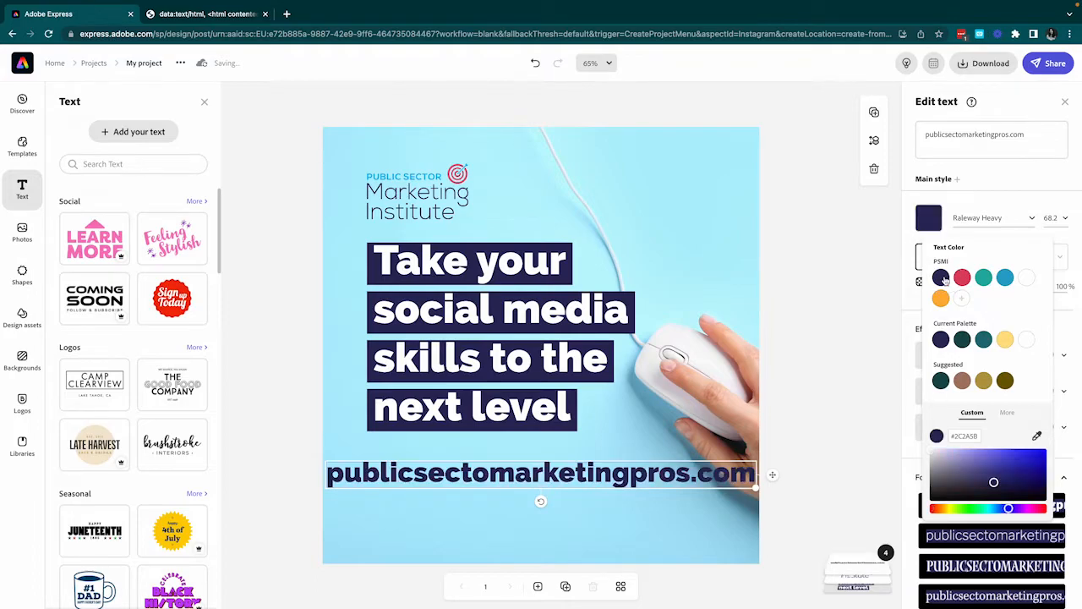
left_click(797, 372)
- Set the web address text size to 48 and place it near the post's bottom, aligned with the heading's left edge
left_click(503, 473)
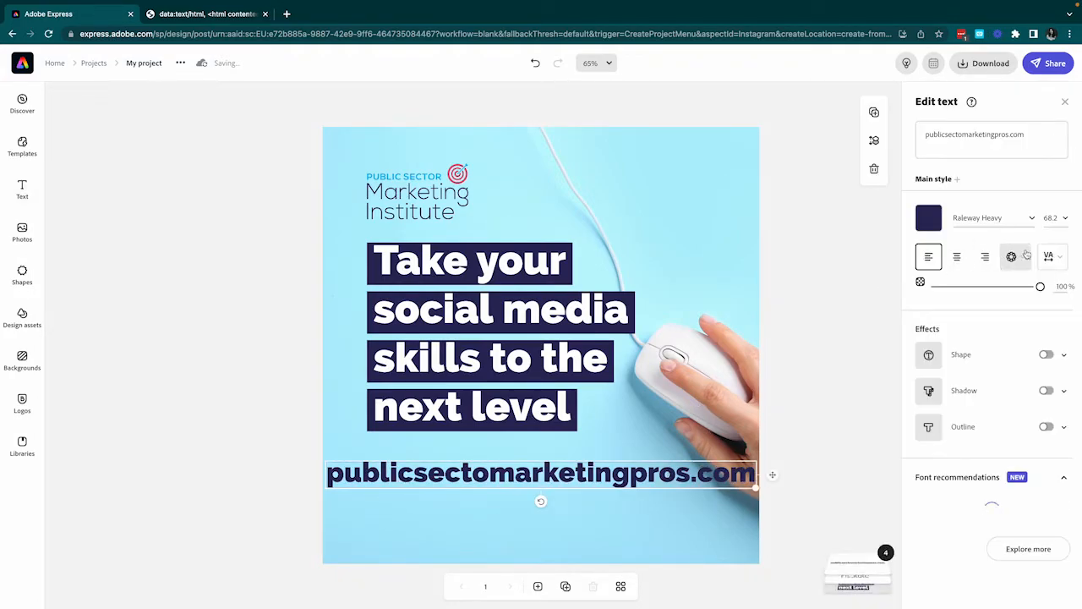
left_click(1064, 218)
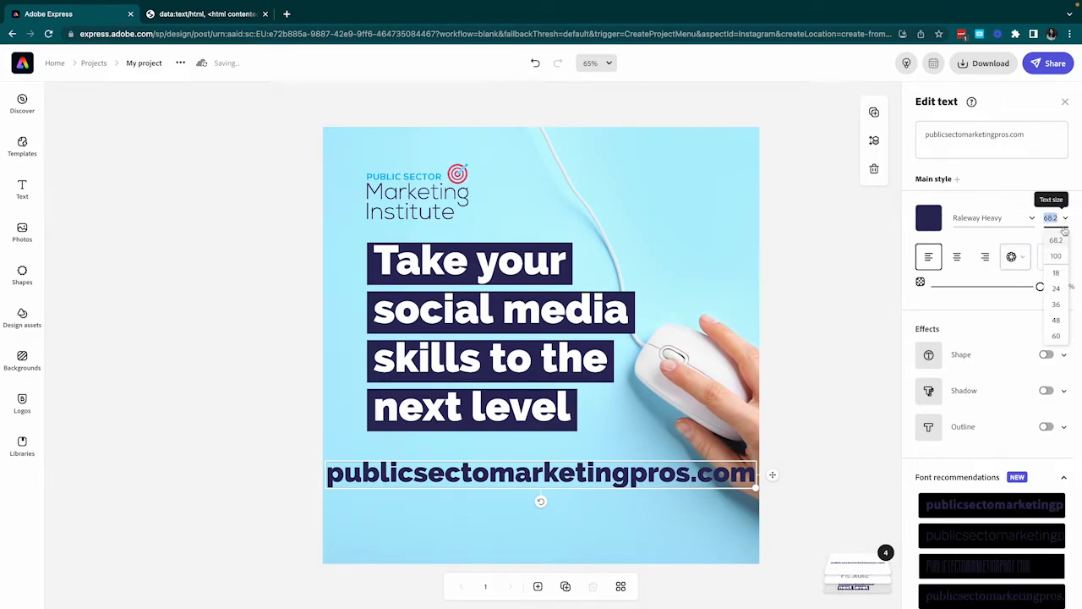
left_click(1056, 320)
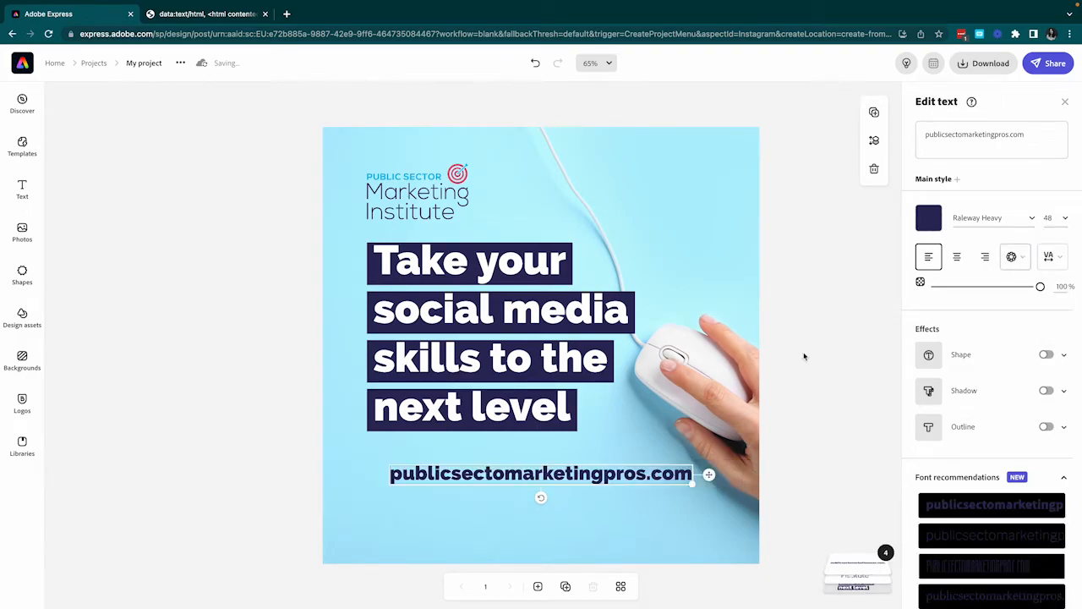
left_click(804, 356)
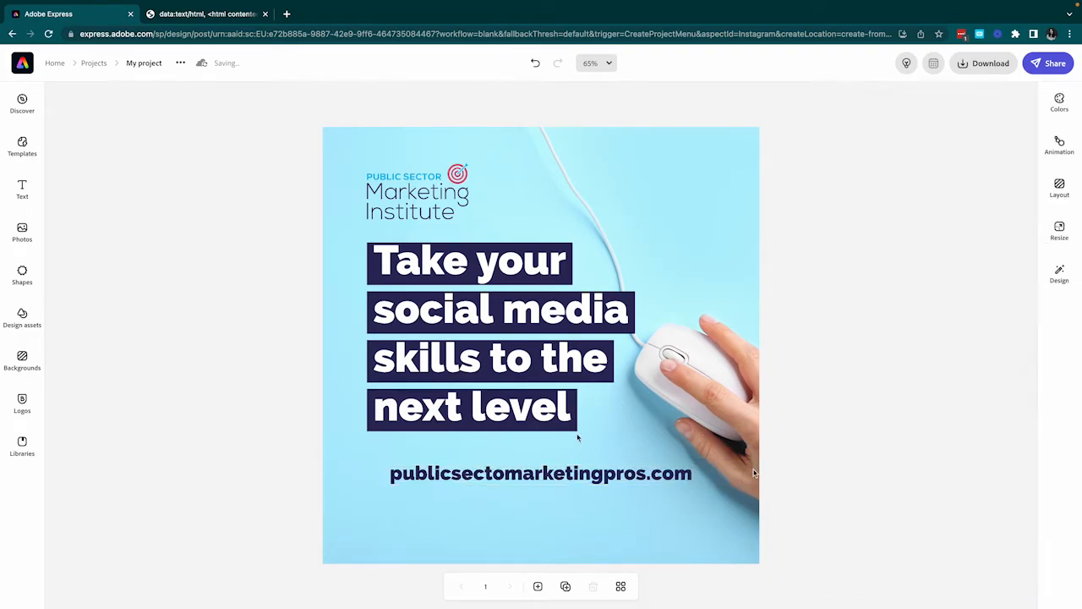
left_click(446, 478)
left_click_drag(470, 473, 449, 507)
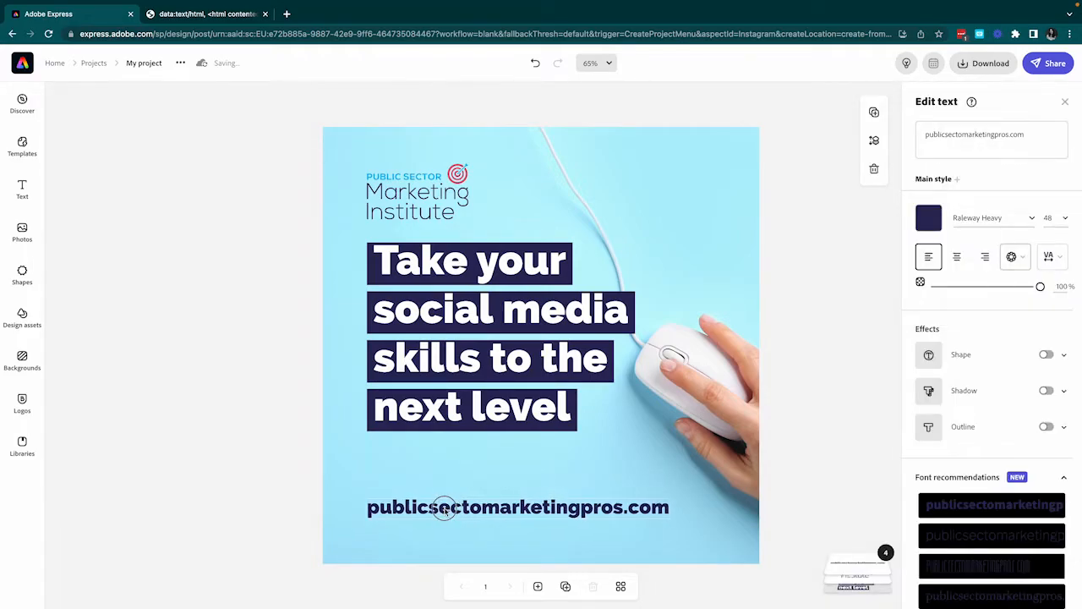
- Move the heading down between the logo and web address, and shift the background photo slightly left
left_click_drag(458, 278, 454, 306)
left_click(685, 231)
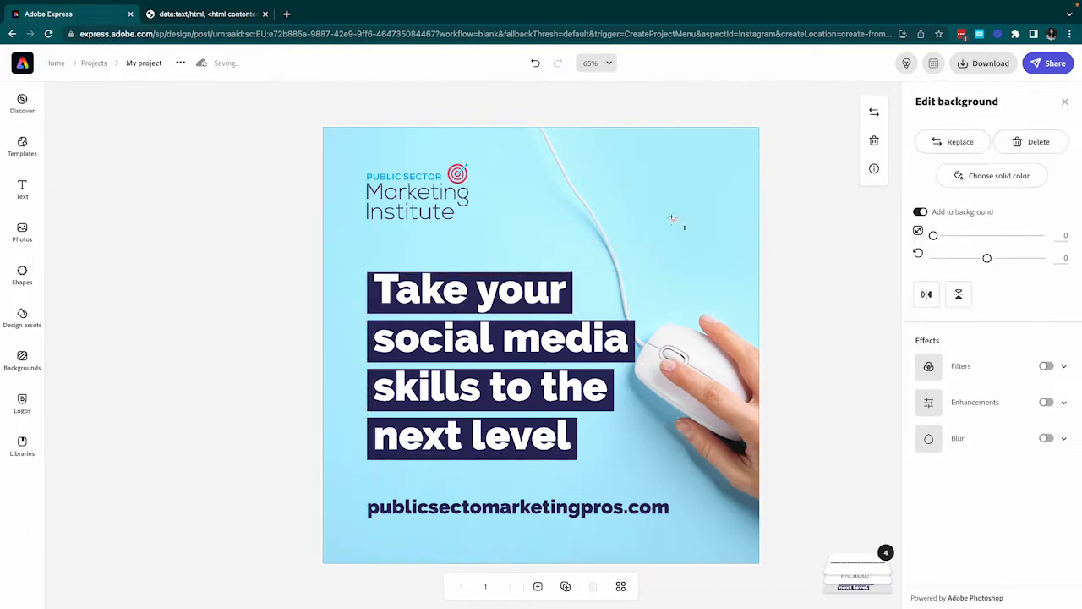
left_click_drag(686, 231, 669, 231)
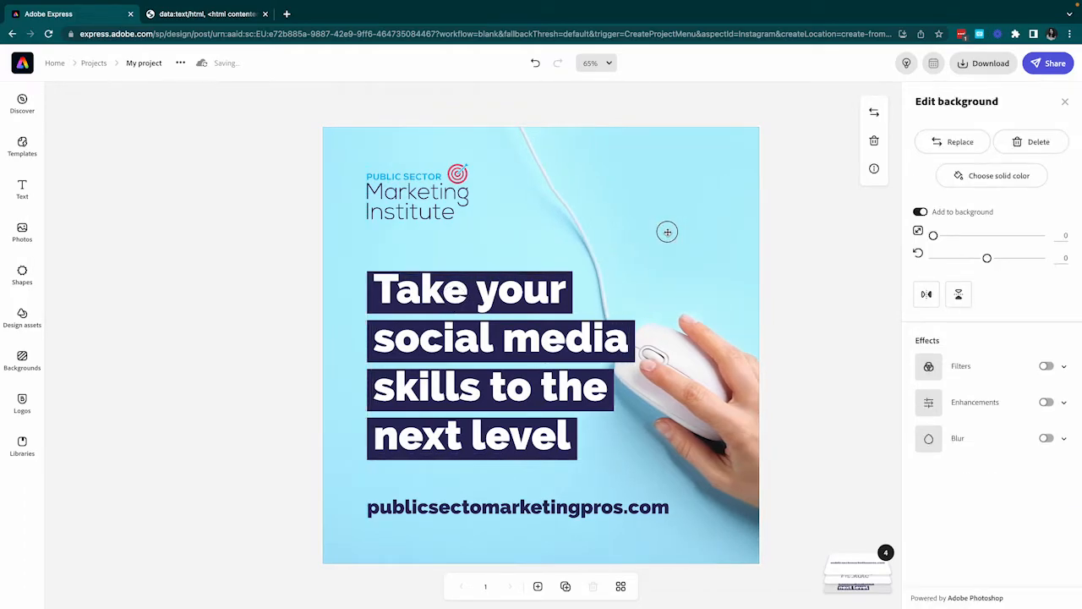
left_click(295, 312)
left_click(410, 208)
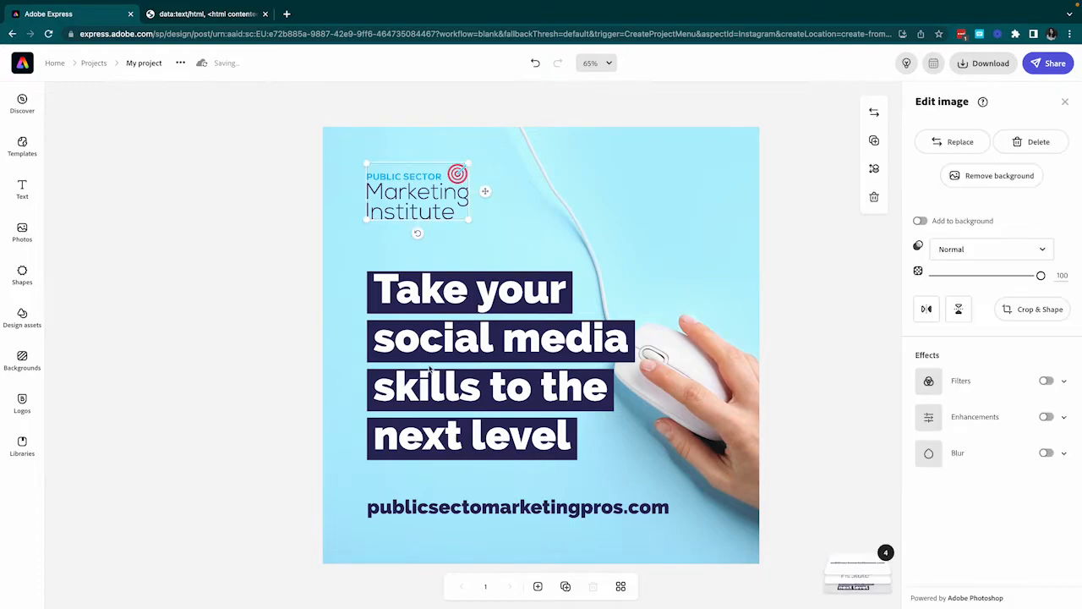
left_click(454, 367)
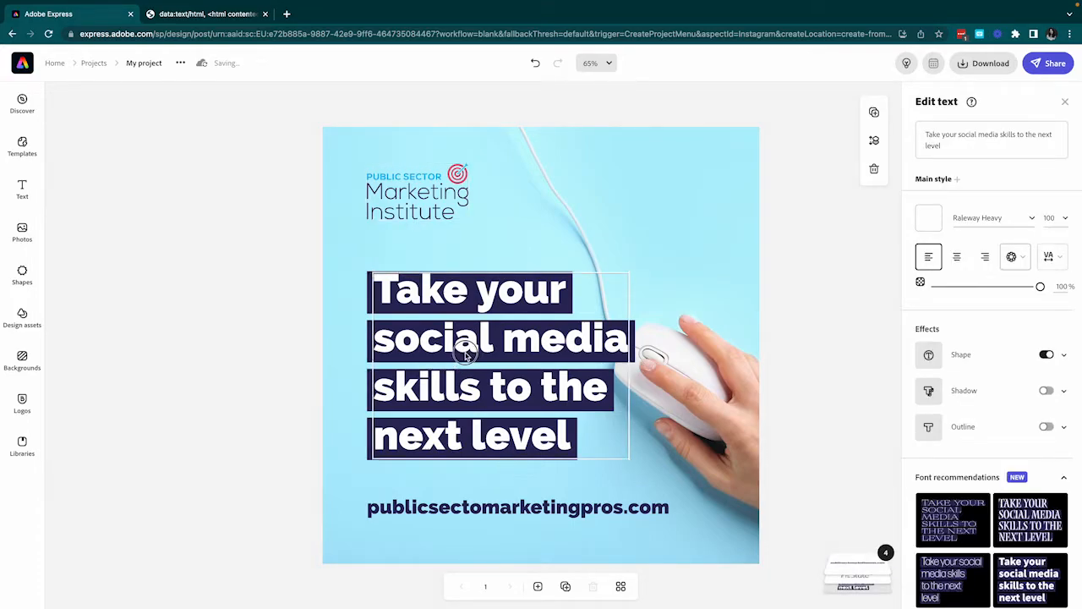
left_click(259, 416)
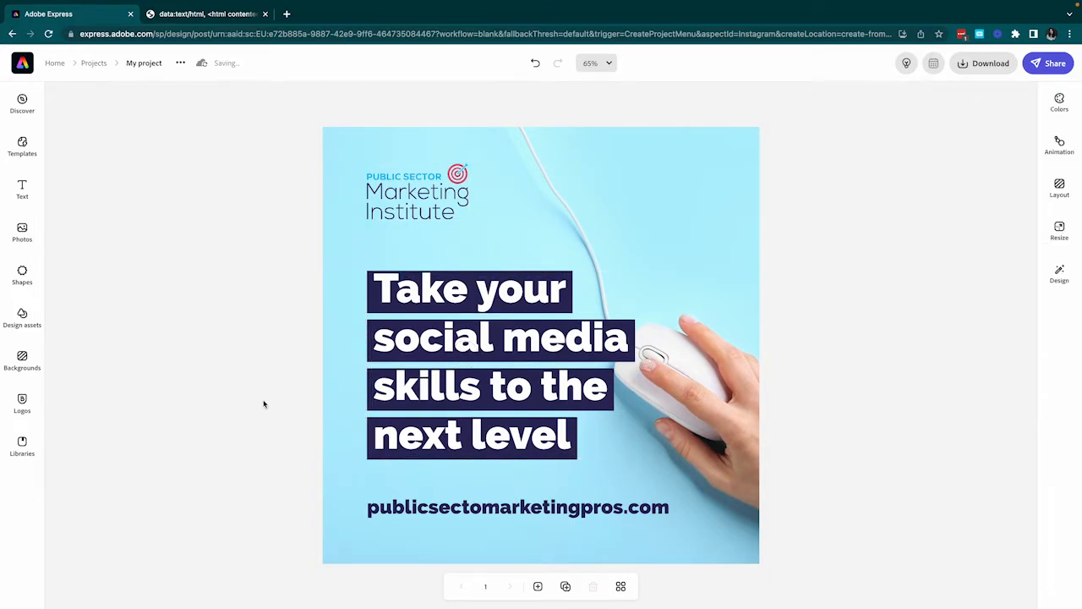
- Try the PSMI red #DE4561 on the heading's Shape effect, and restore the PSMI navy #2C2A5B
left_click(461, 295)
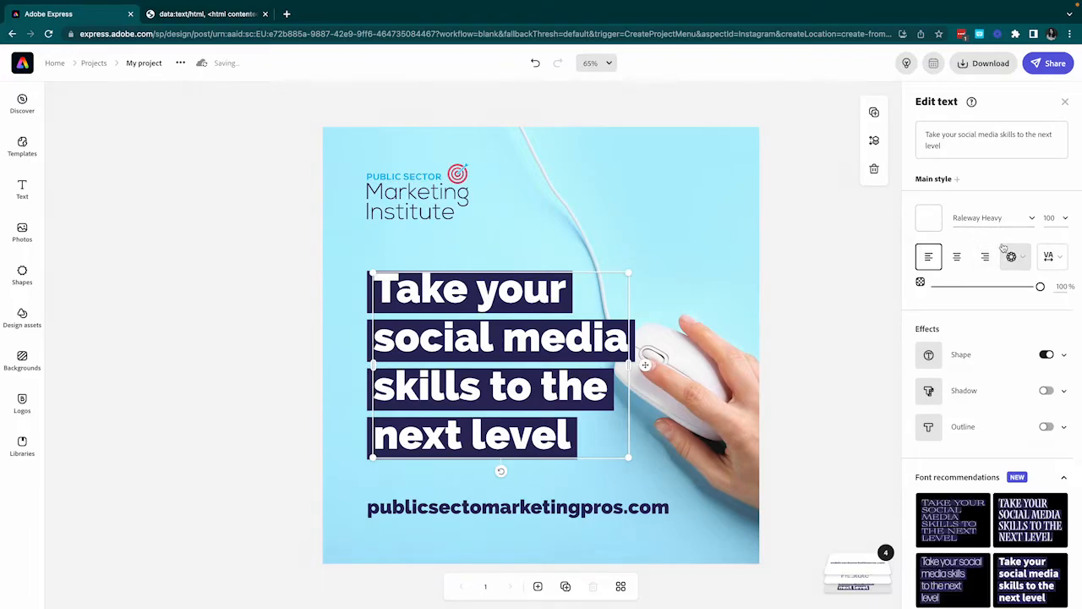
left_click(1063, 355)
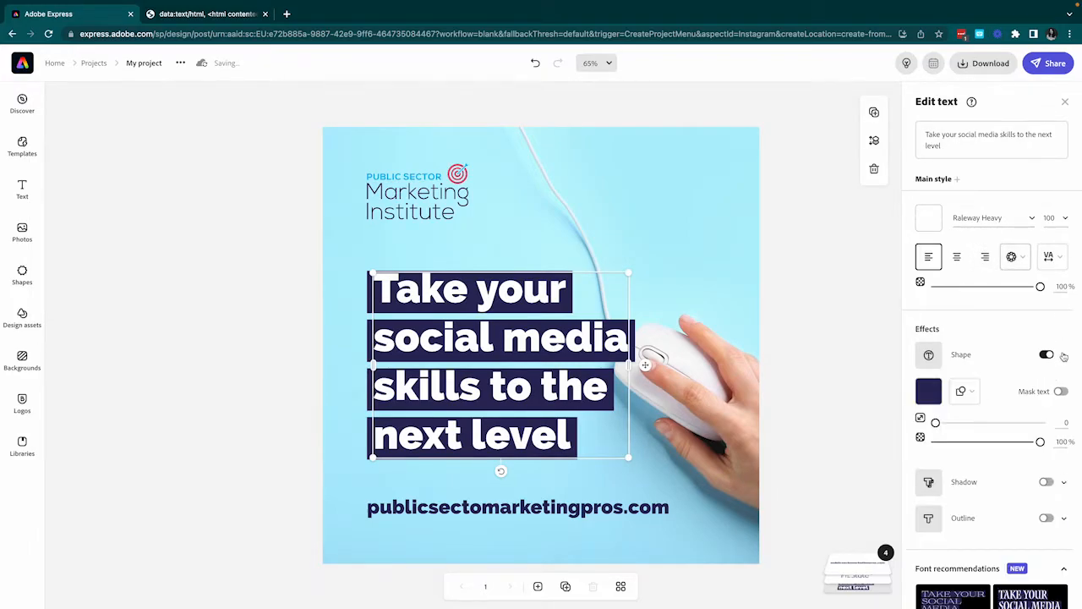
left_click(928, 391)
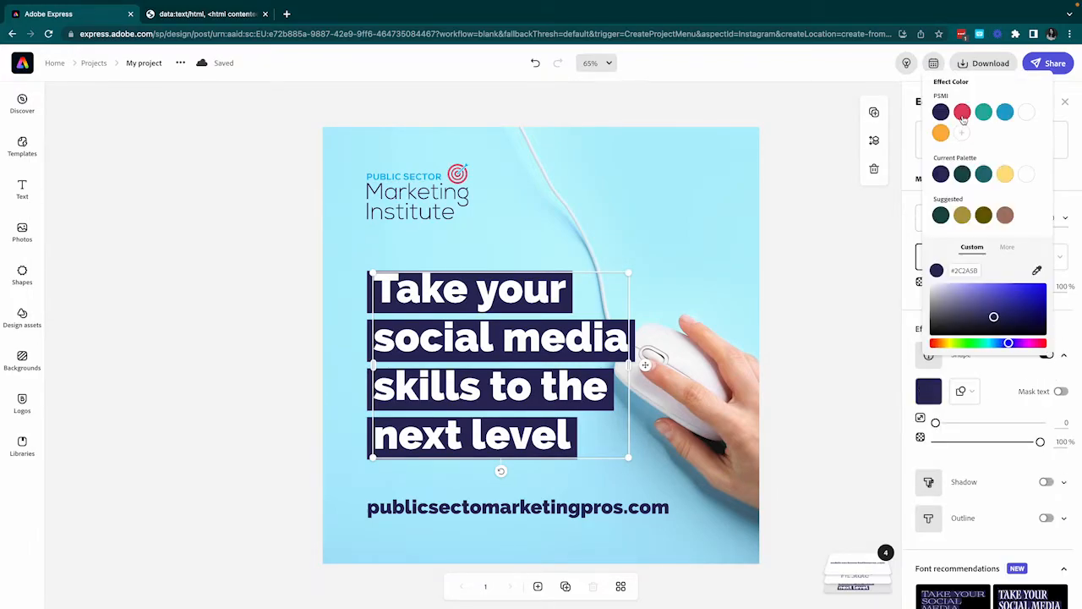
left_click(963, 117)
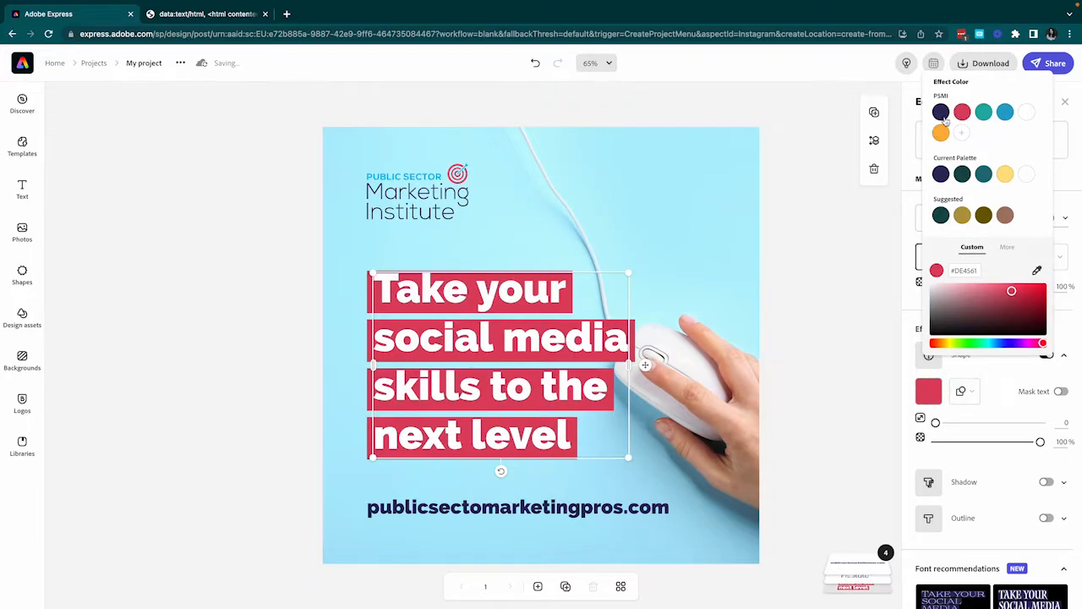
left_click(942, 114)
left_click(841, 250)
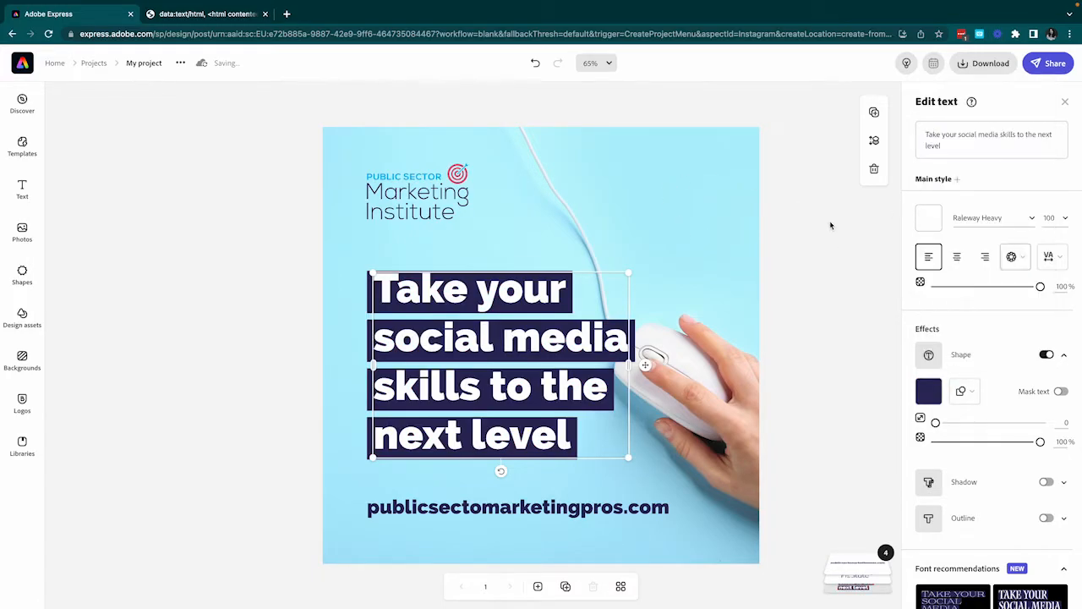
left_click(814, 251)
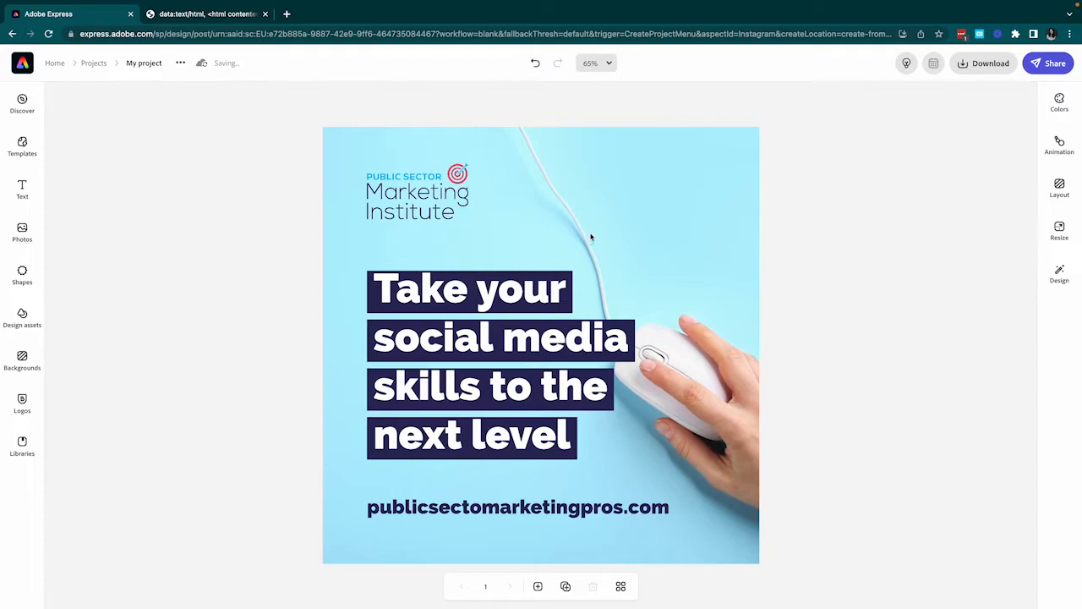
- Check the file types offered for downloading the finished post, without exporting it
left_click(426, 216)
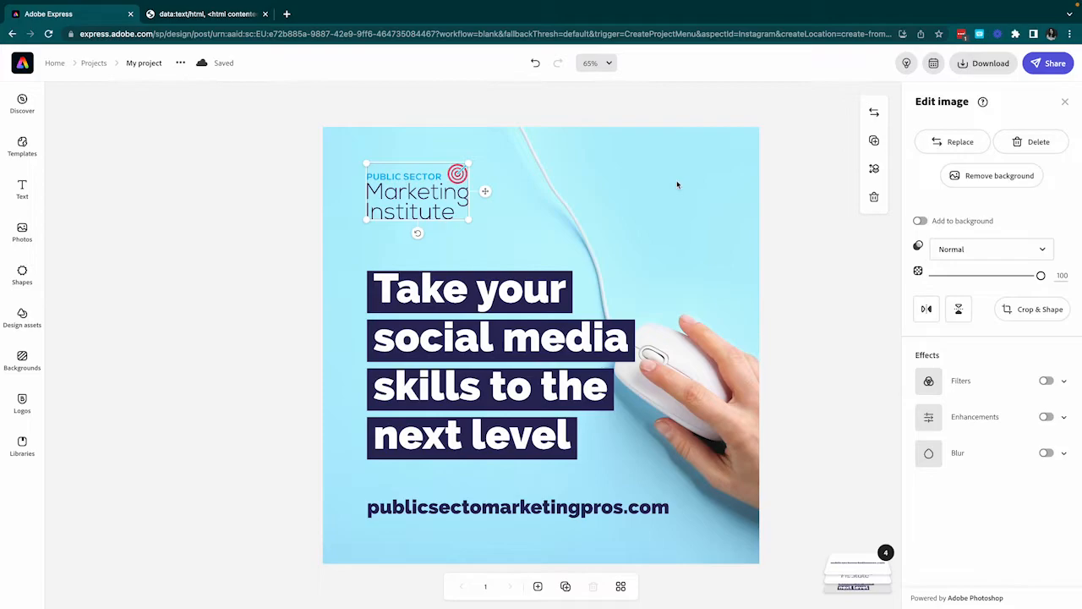
left_click(761, 113)
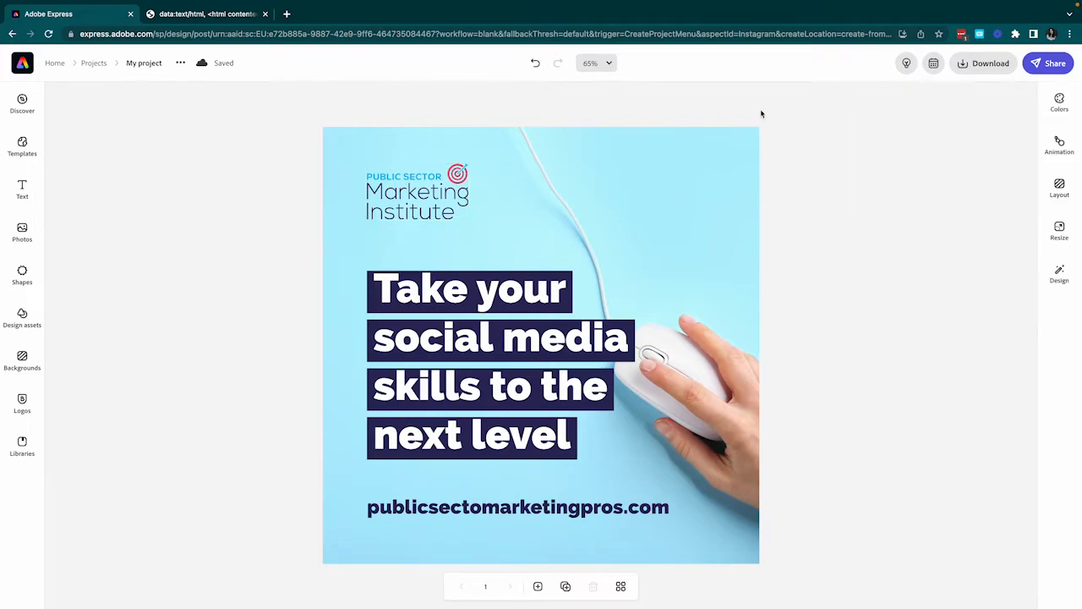
left_click(707, 223)
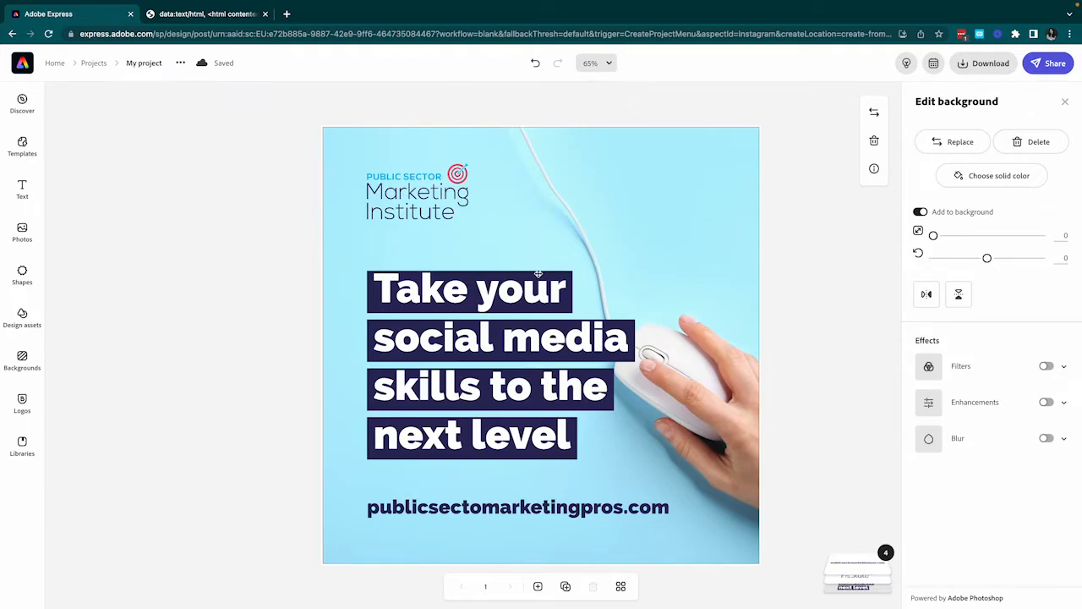
left_click(983, 67)
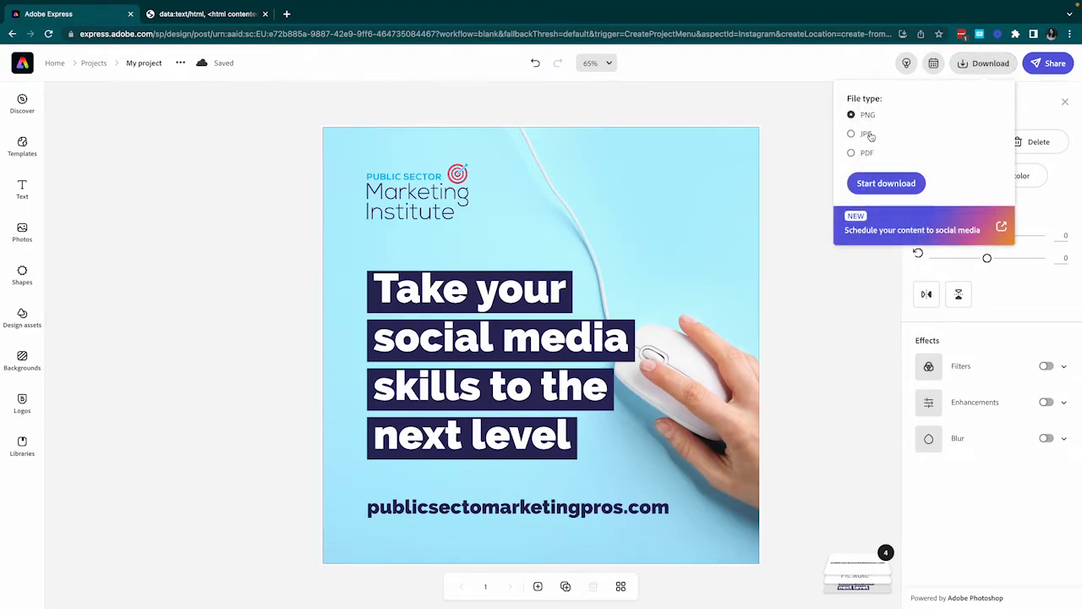
left_click(796, 115)
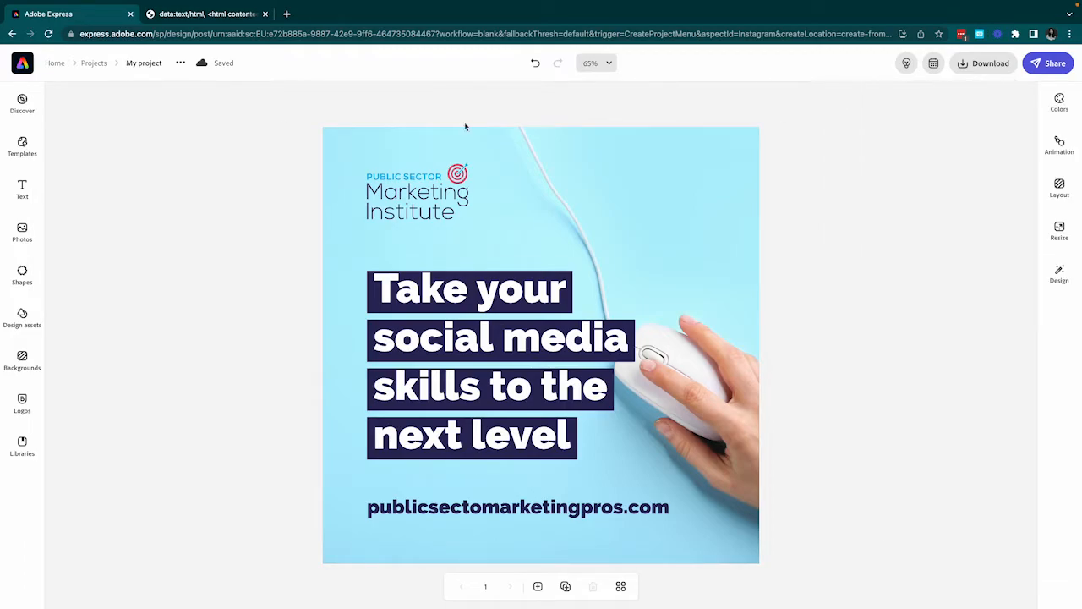
- Duplicate the finished post in the projects list as My project copy, and open the copy
left_click(94, 63)
mouse_move(122, 259)
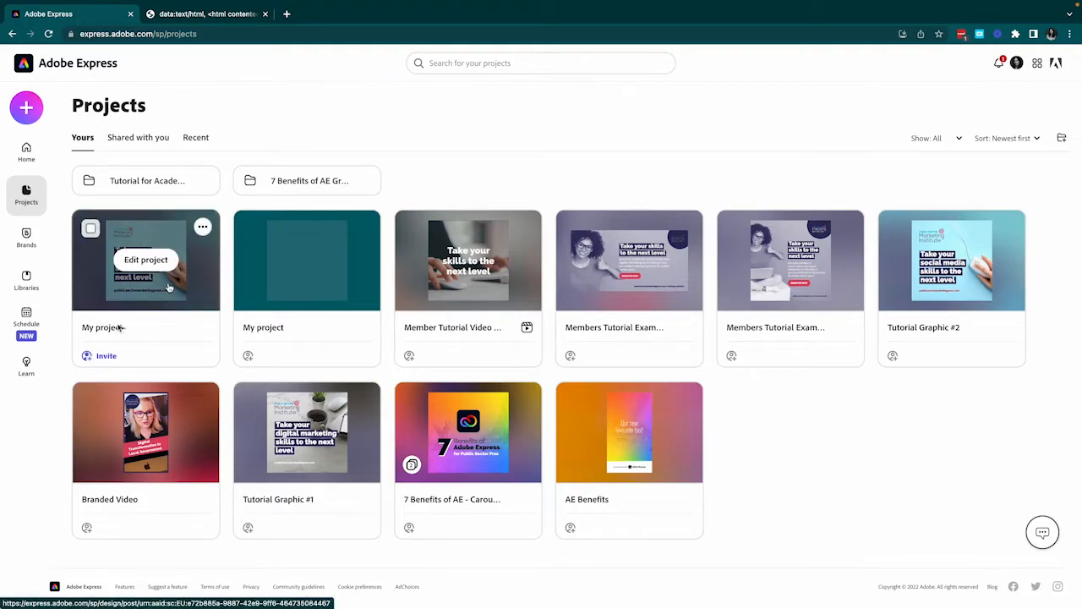
left_click(203, 228)
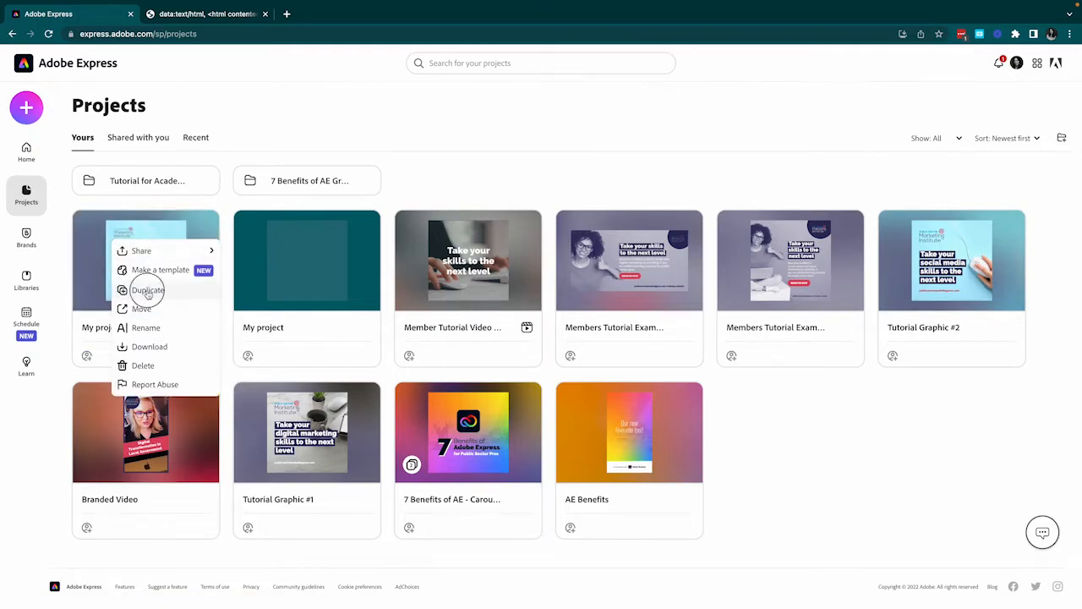
left_click(147, 290)
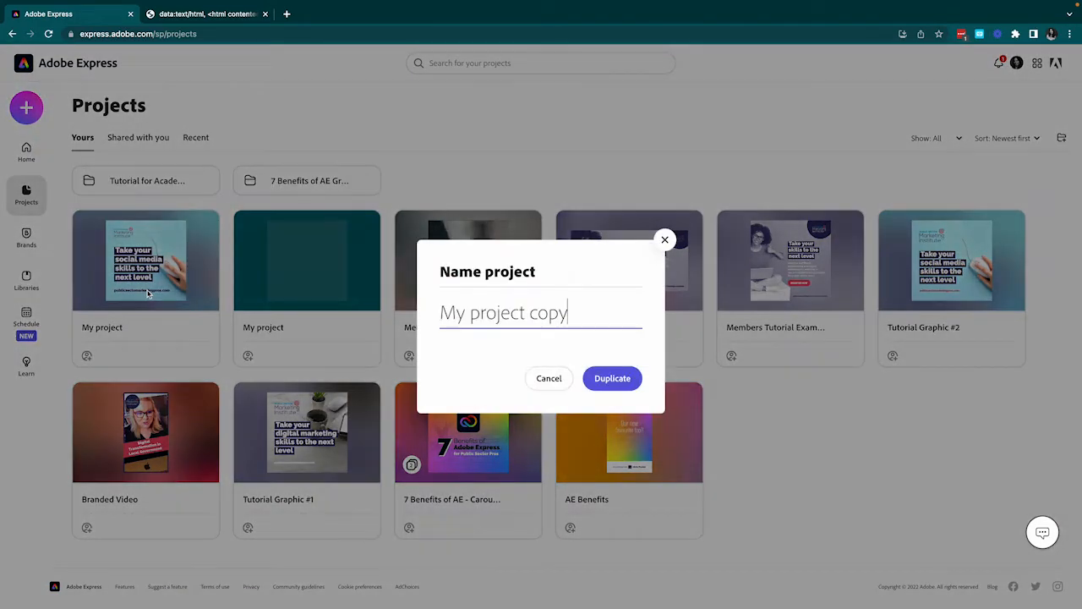
left_click(612, 378)
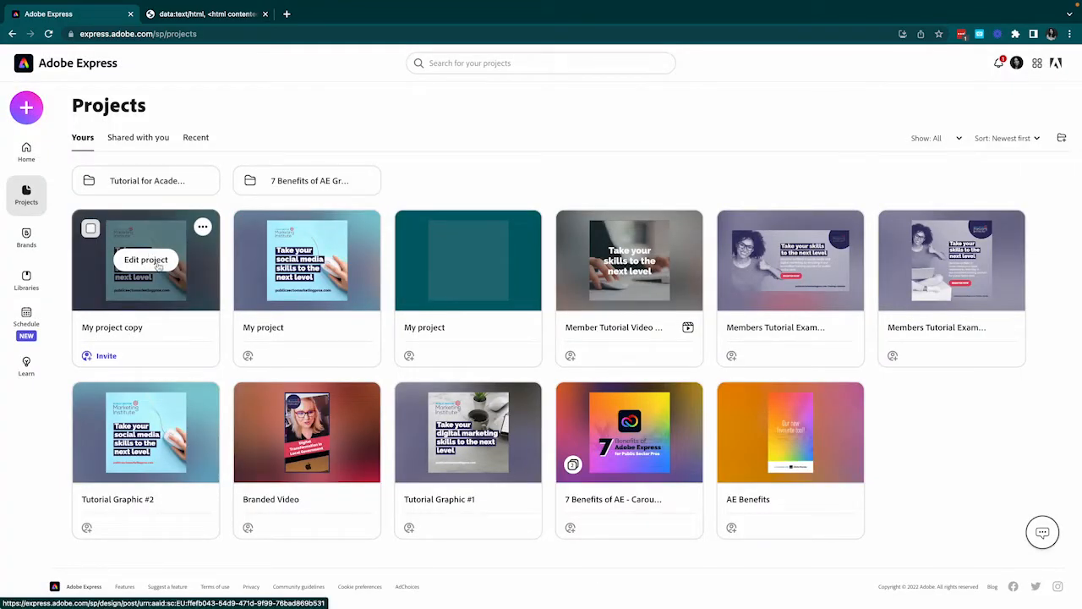
left_click(156, 266)
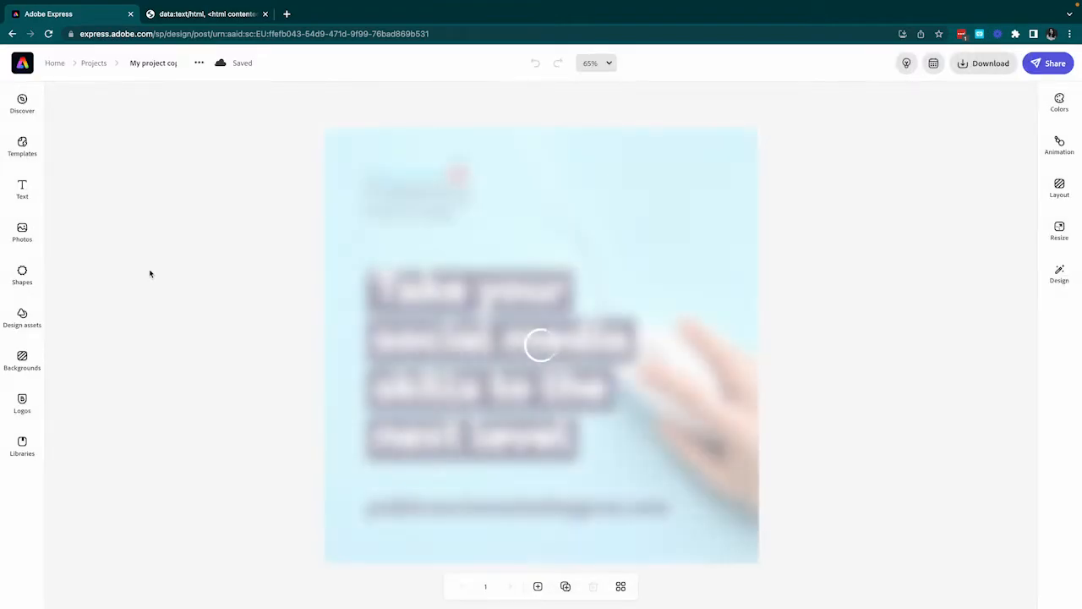
- Replace "social media" with "digital marketing" in the copied post's heading
left_click(448, 336)
left_click(997, 135)
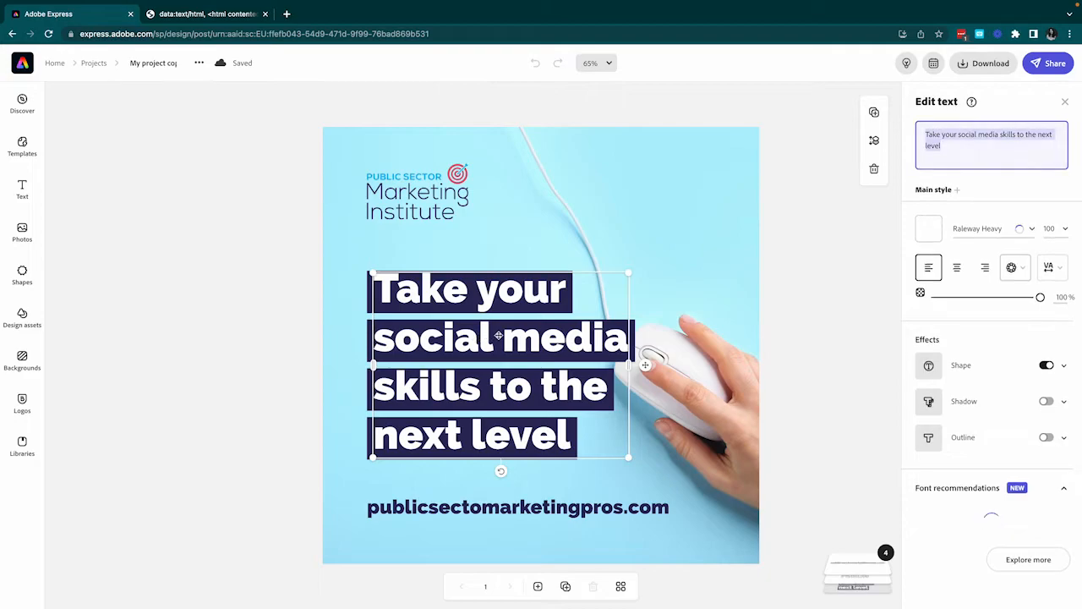
left_click_drag(999, 136, 959, 135)
type("s")
key("BackSpace")
type("digital marketing")
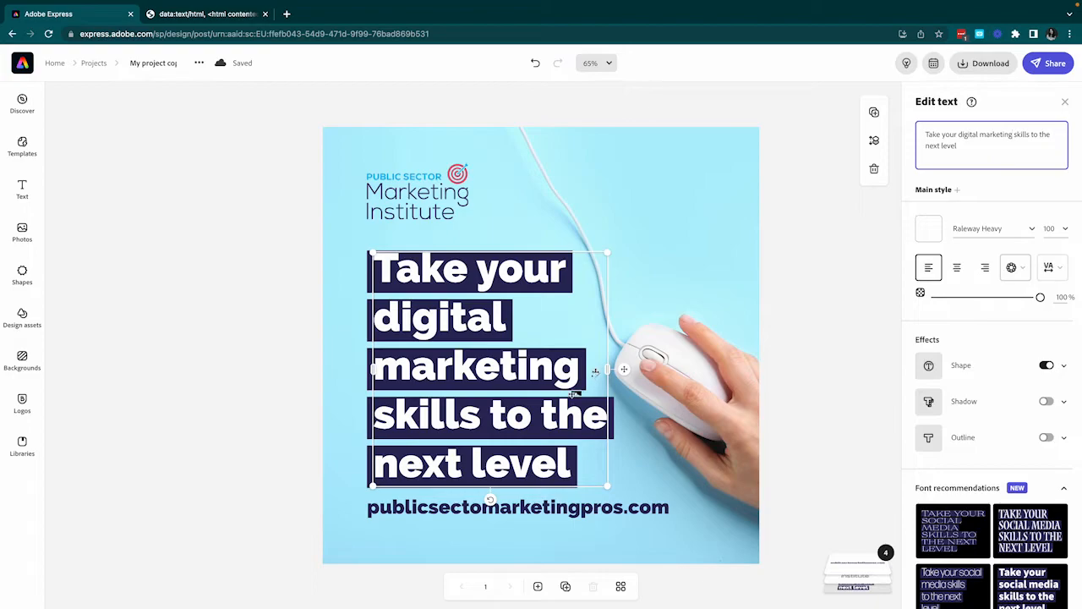
- Try a wider three-line heading, then return it to five lines and move it up slightly, clear of the web address
left_click_drag(607, 368, 756, 347)
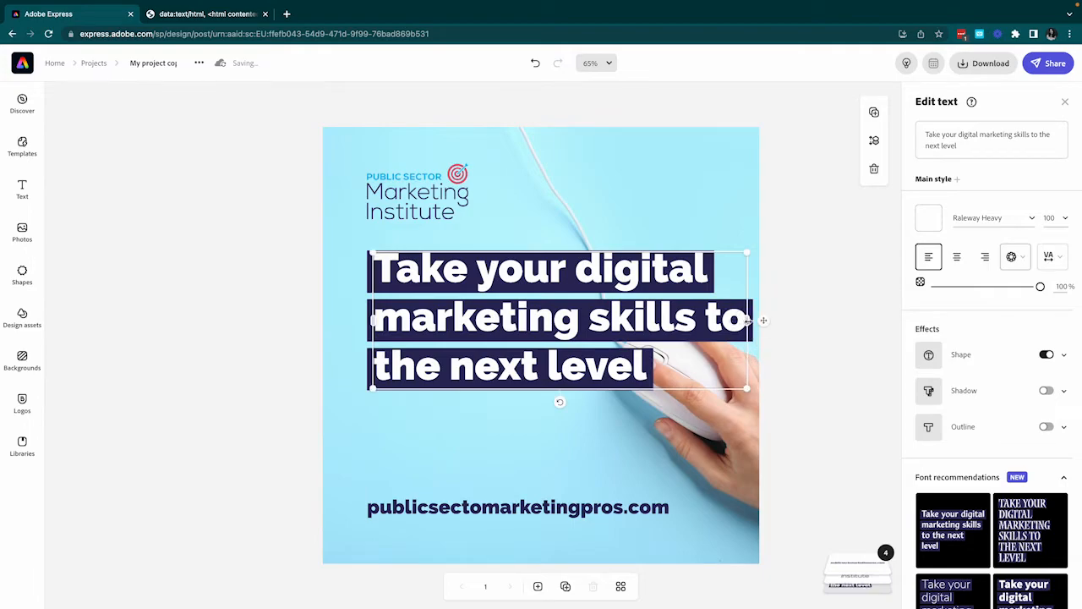
left_click_drag(533, 284, 513, 273)
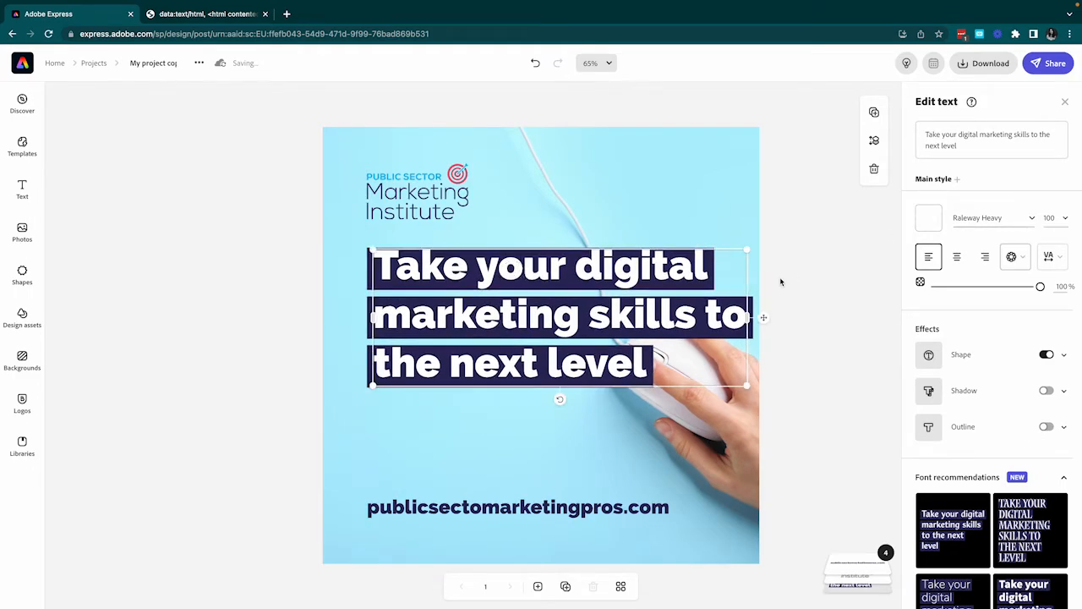
left_click_drag(763, 317, 657, 318)
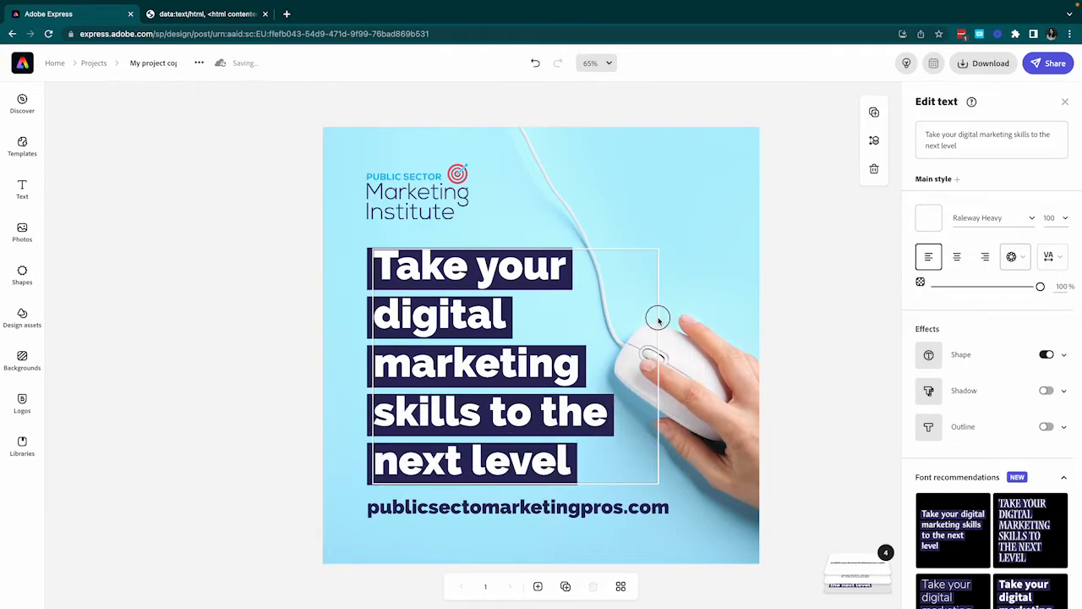
left_click(218, 269)
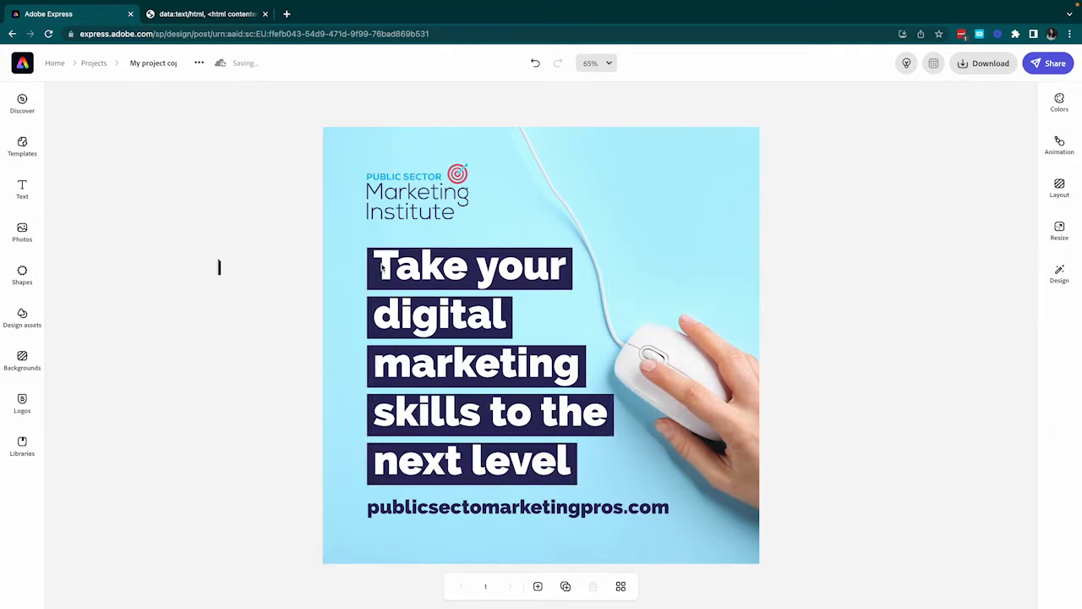
left_click(436, 258)
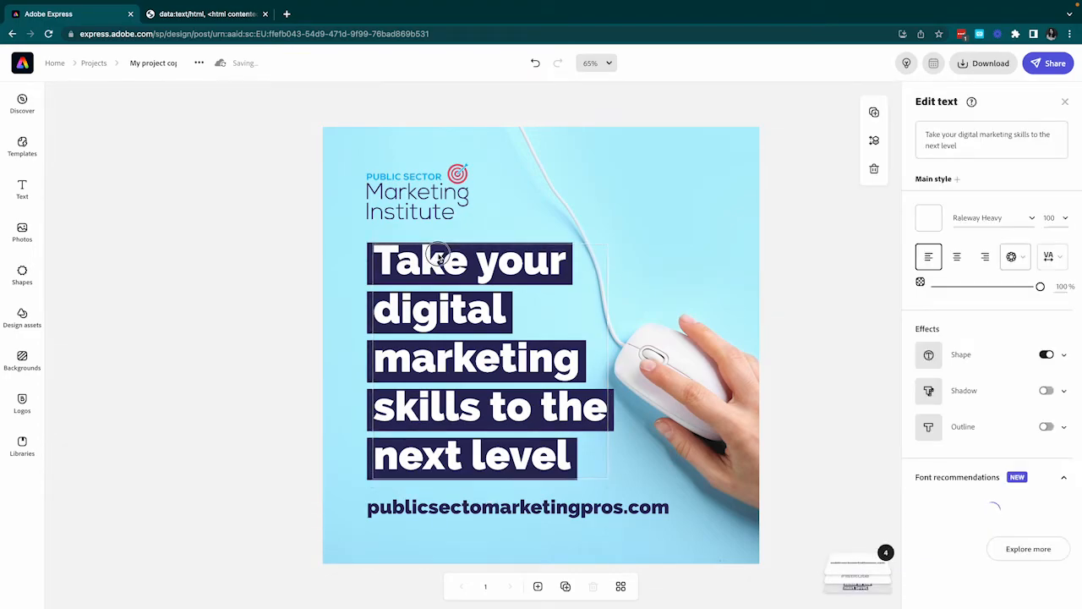
left_click(534, 229)
- Replace the background from a laptop photo search, trying the grey laptop shifted left before choosing the hand on a laptop over green
left_click(689, 137)
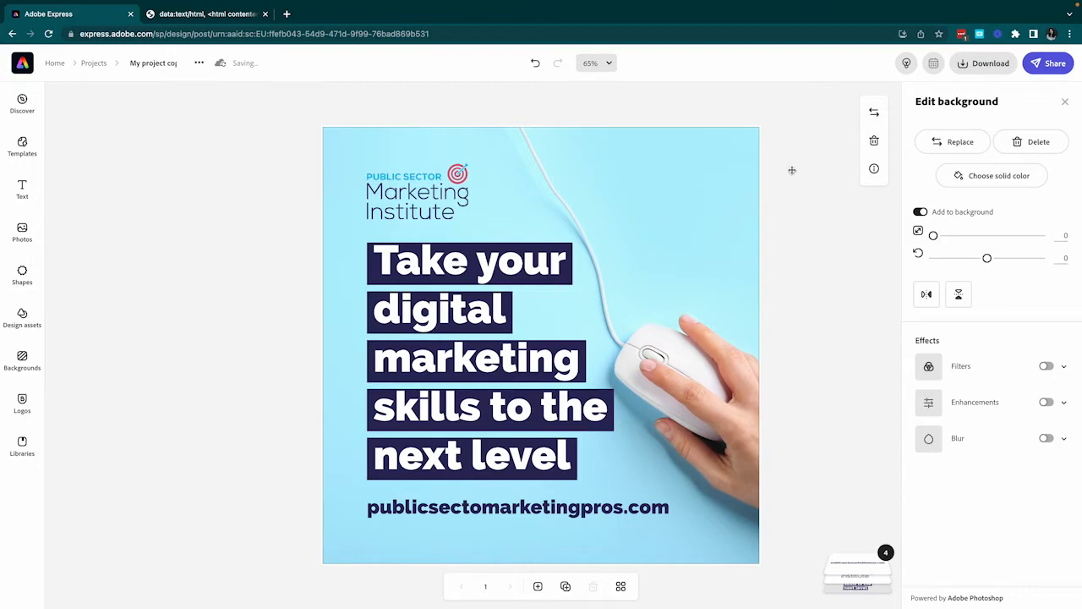
left_click(970, 144)
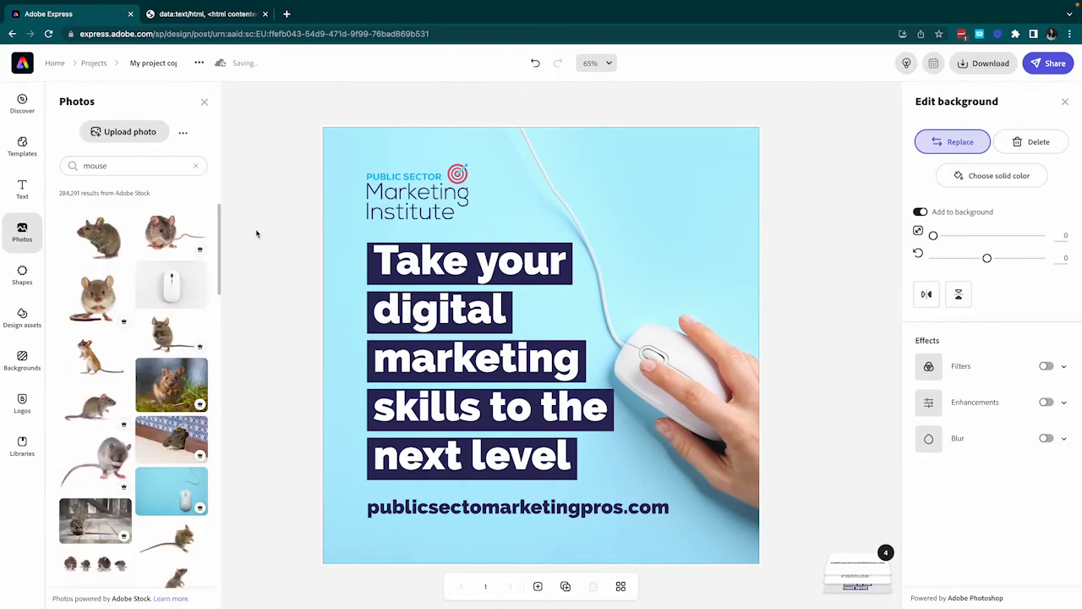
left_click(124, 164)
type("laptop")
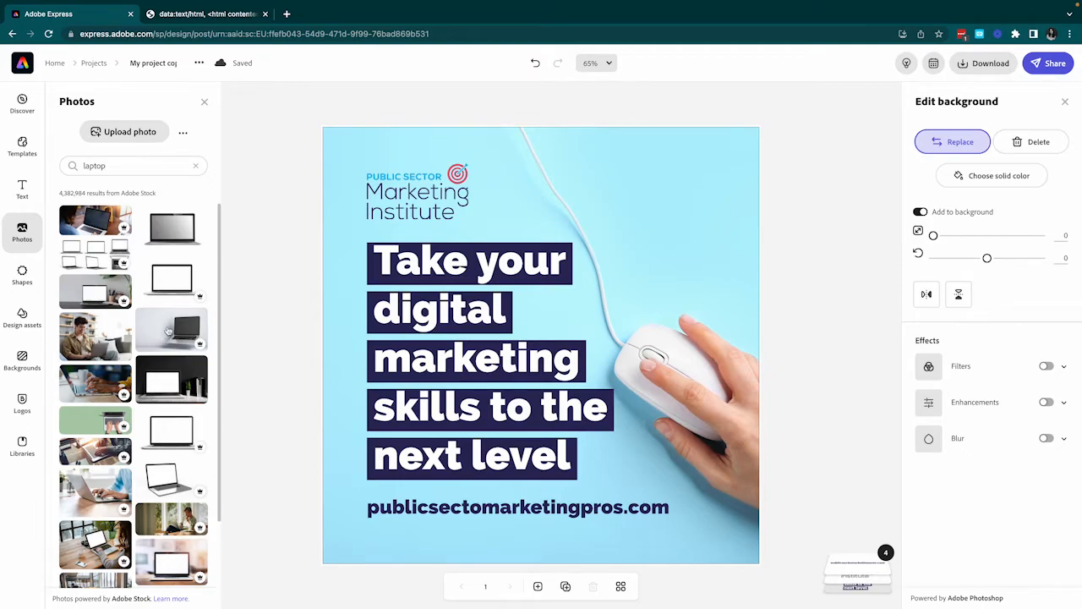
left_click(168, 330)
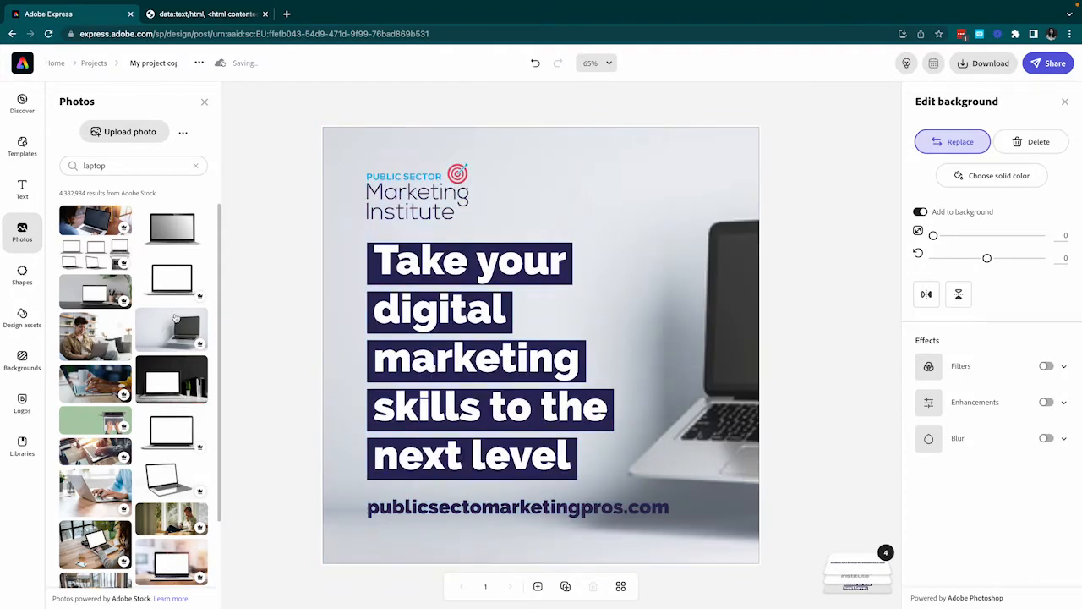
left_click_drag(701, 180, 650, 175)
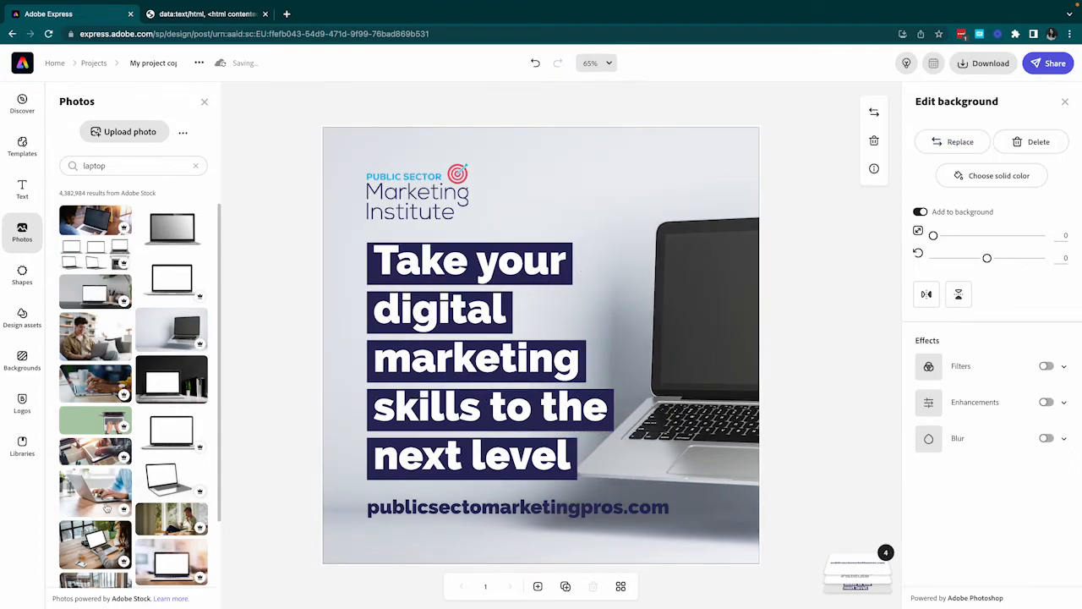
left_click(953, 142)
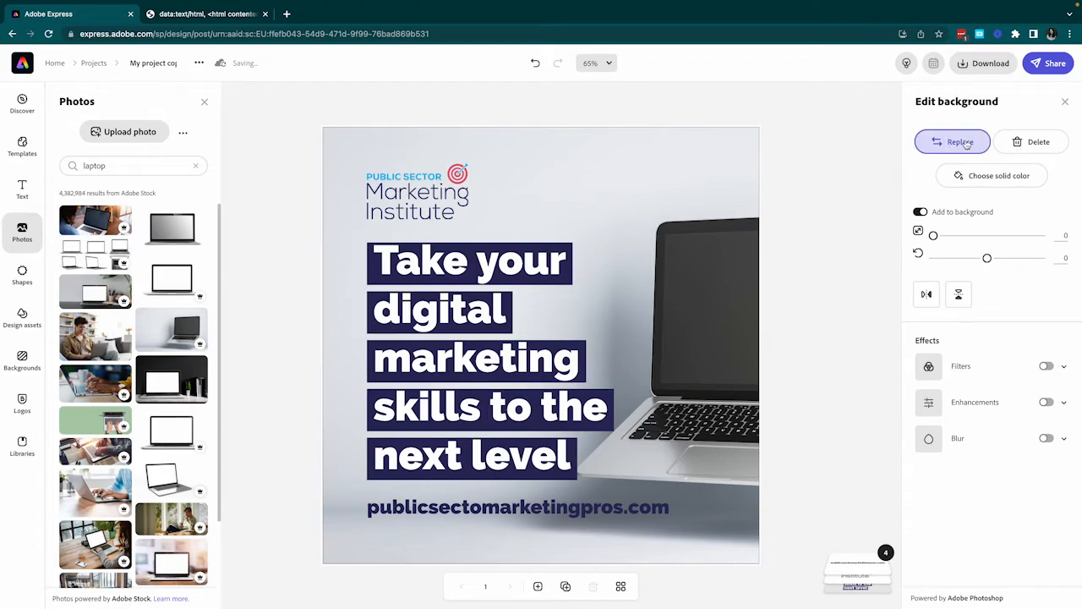
left_click(97, 429)
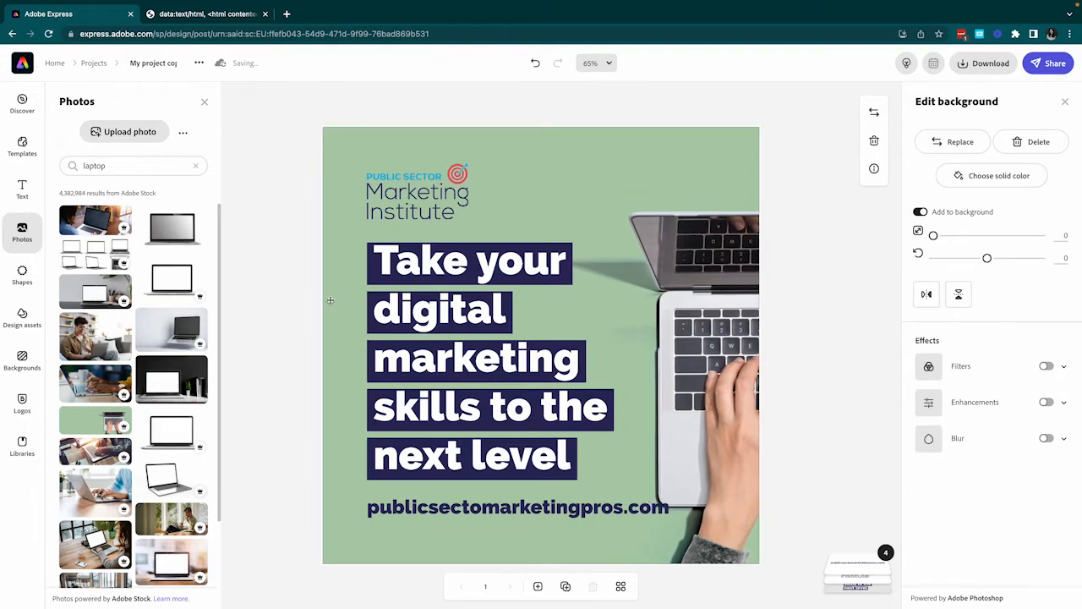
- Set the heading's text size to 90 and widen its text box so it wraps onto three lines
left_click(515, 338)
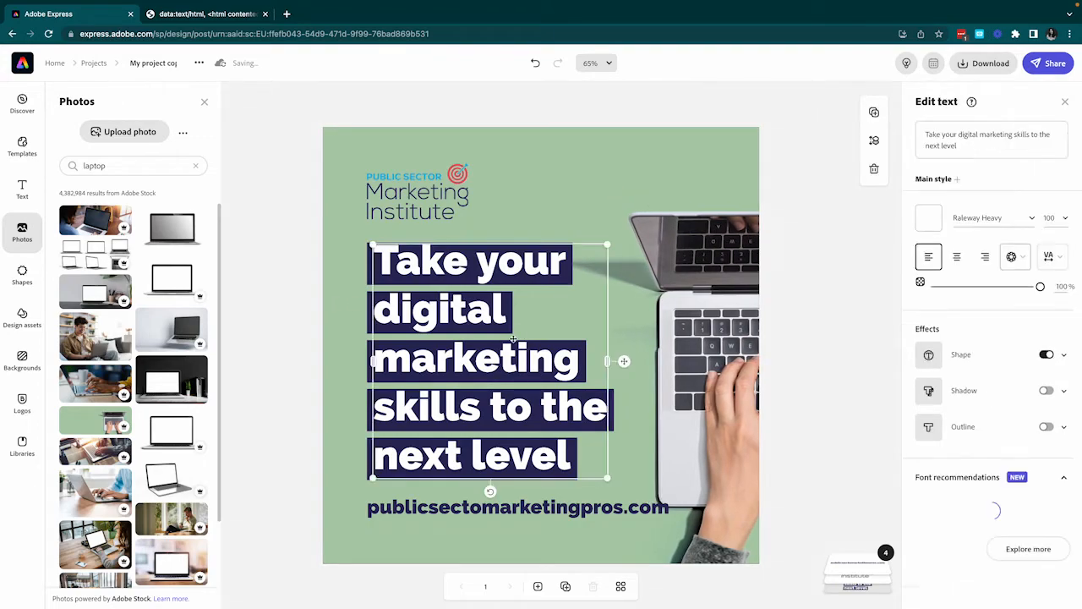
left_click(1049, 218)
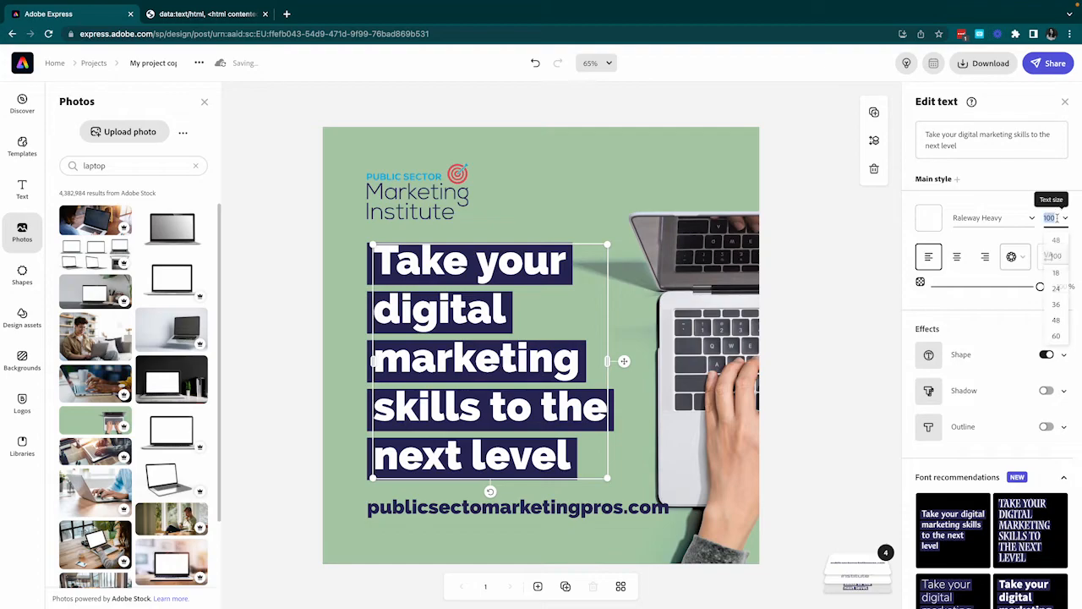
type("90")
key("Return")
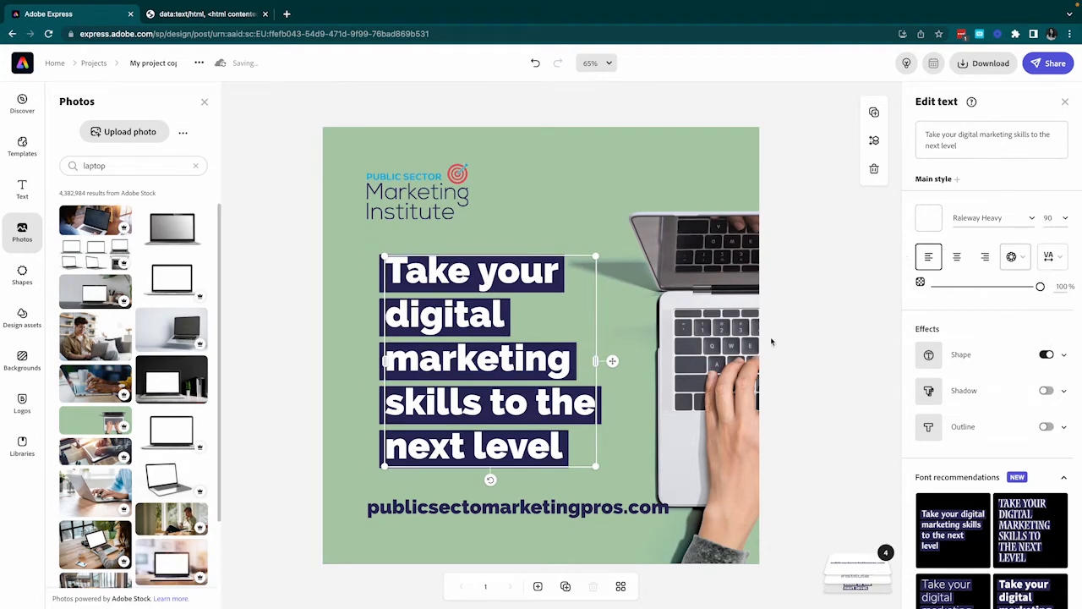
left_click_drag(595, 361, 689, 331)
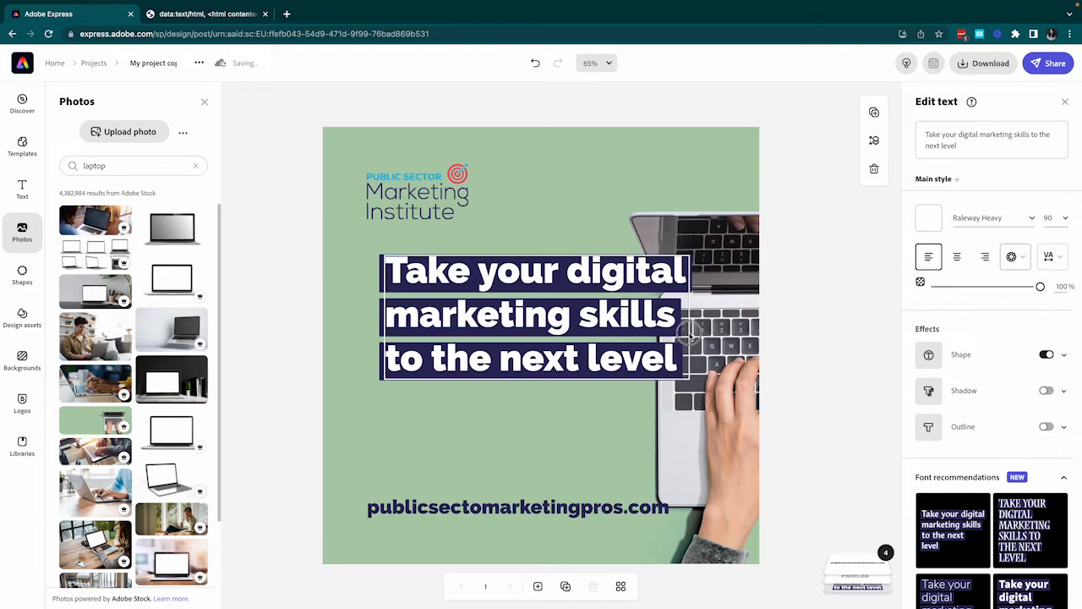
- Break the heading into four lines, "Take your / digital marketing / skills to the / next level", and align it below the logo's left edge
left_click(970, 133)
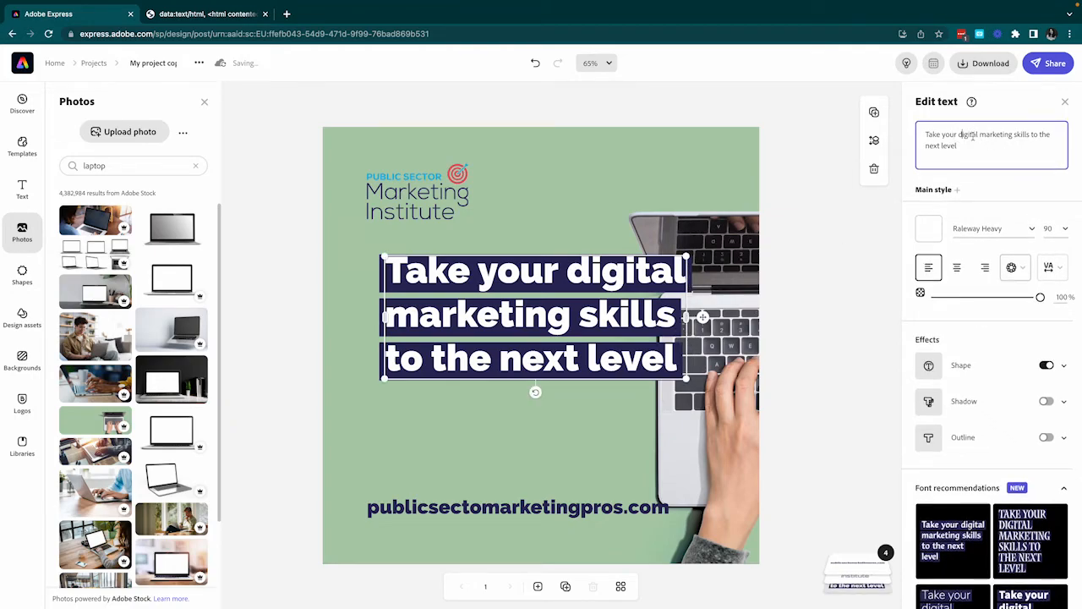
key("Return")
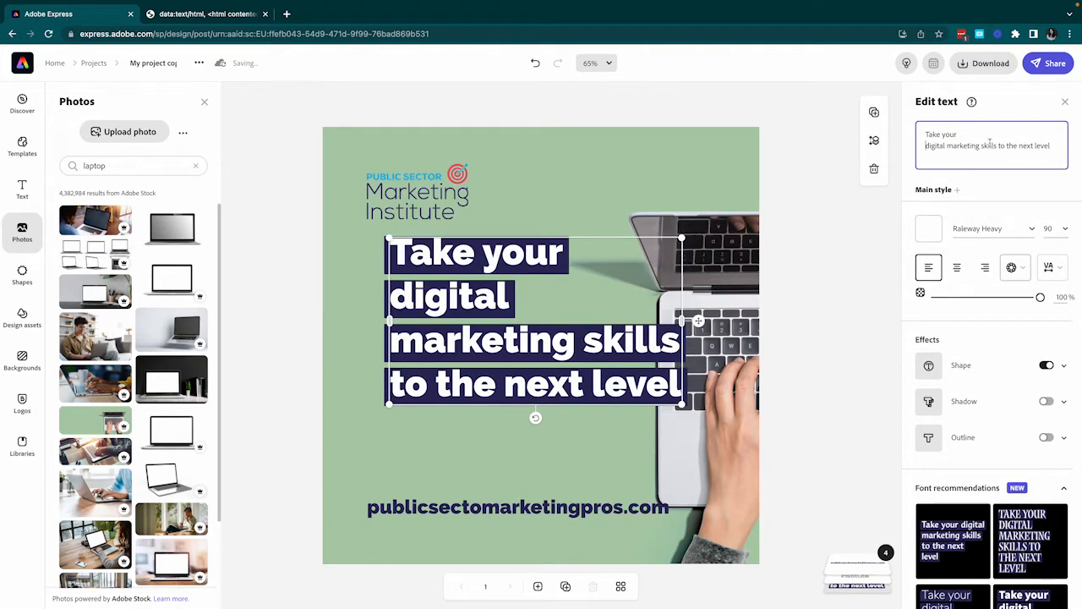
left_click(982, 146)
key("Return")
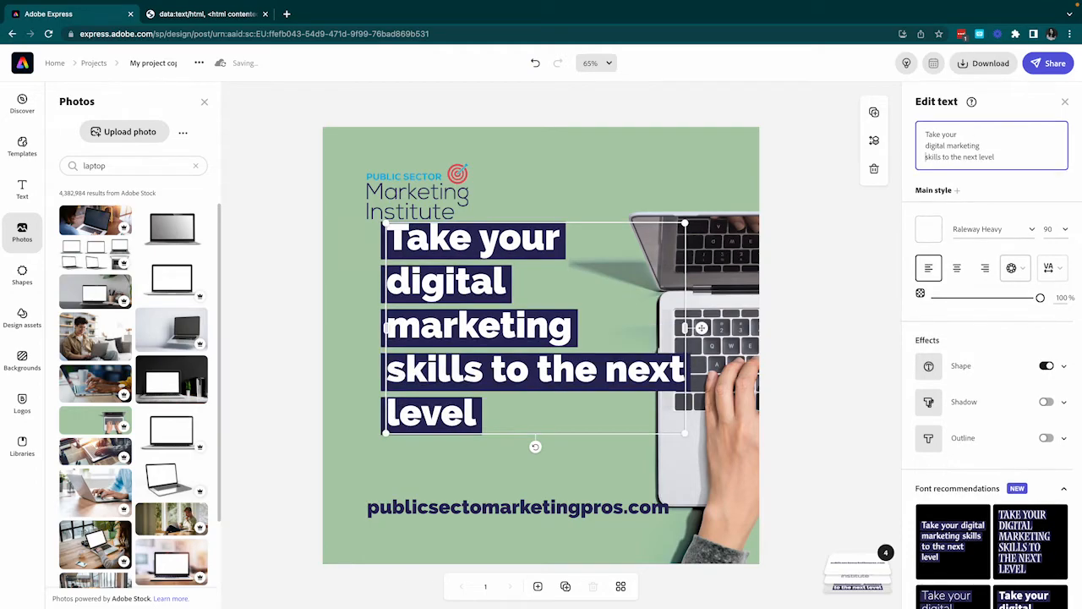
left_click_drag(686, 327, 733, 331)
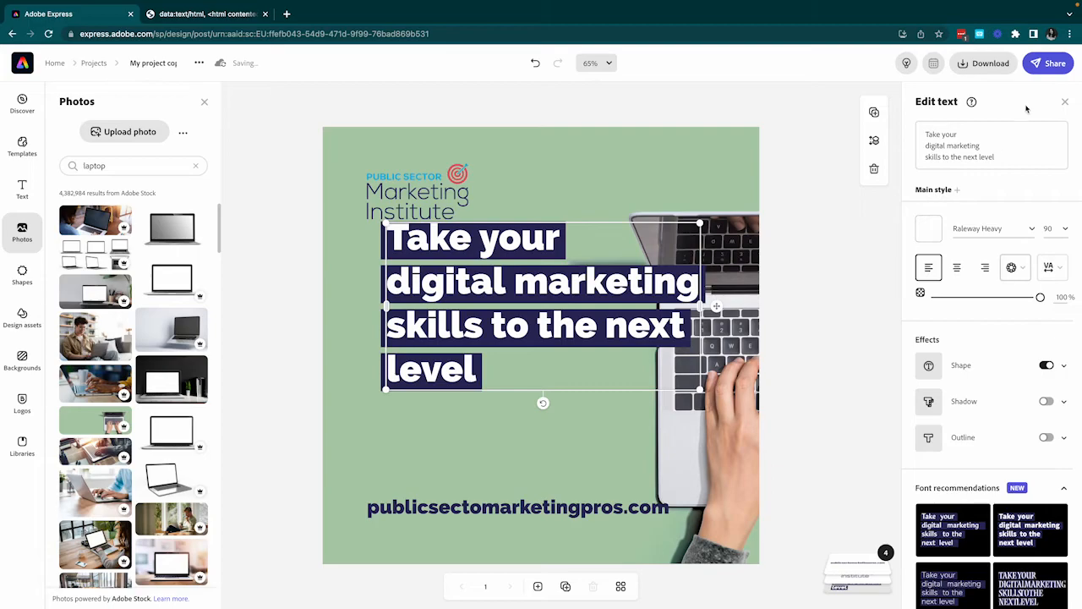
left_click(975, 155)
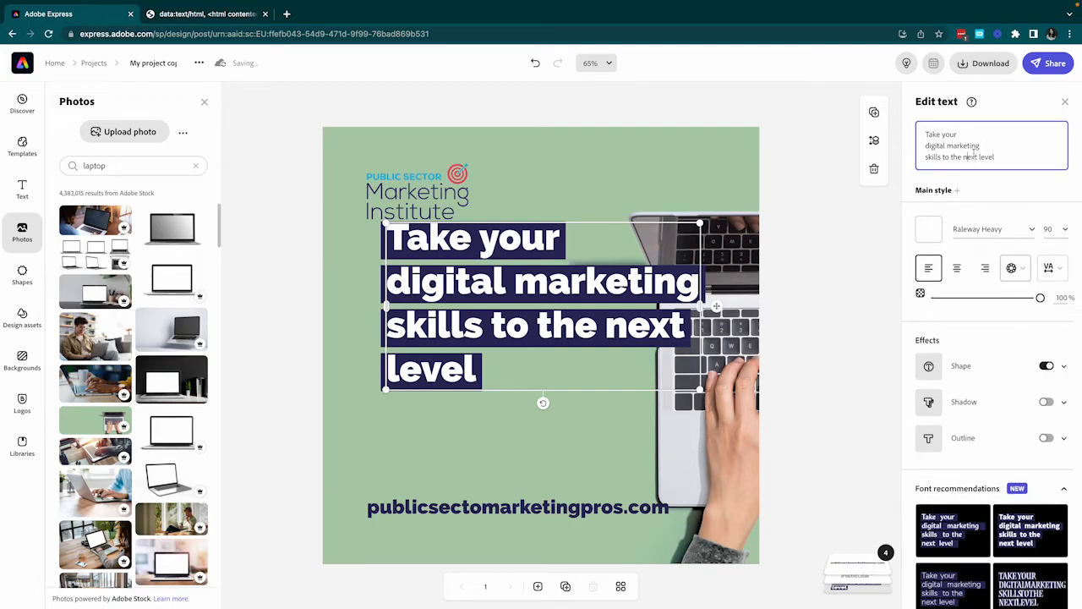
key("Return")
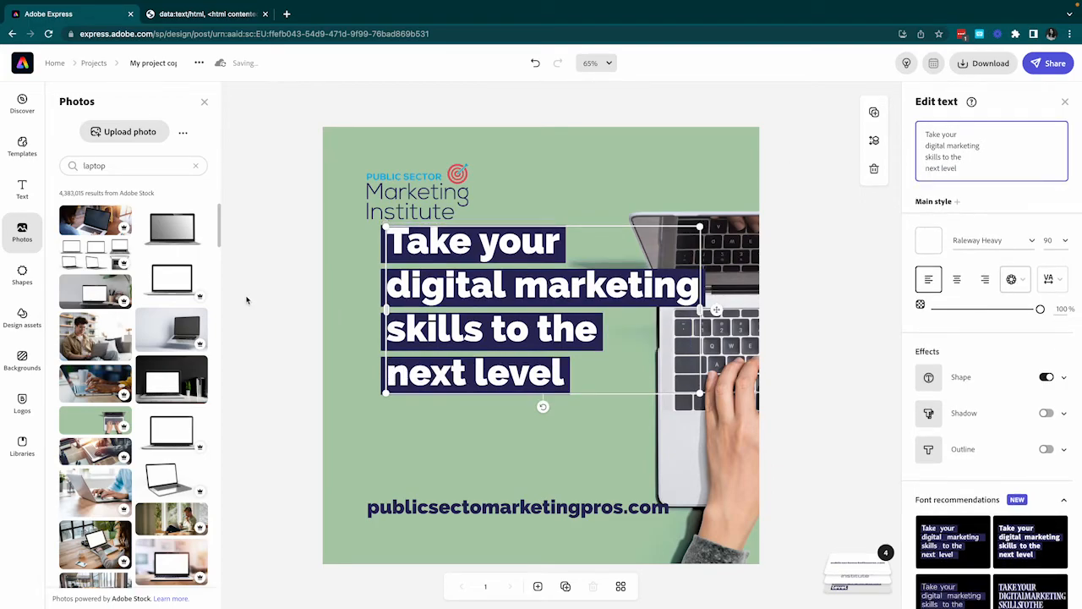
left_click_drag(465, 245, 444, 271)
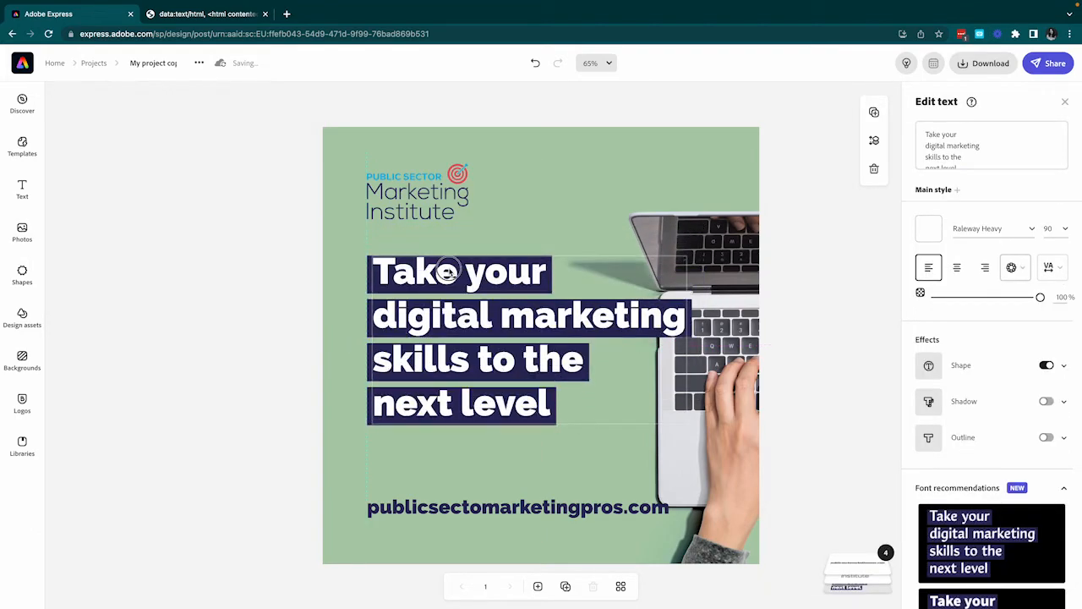
- Apply a Duotone filter to the background photo, using the brand's navy #2C2A5B for shadows and white for highlights
left_click(595, 138)
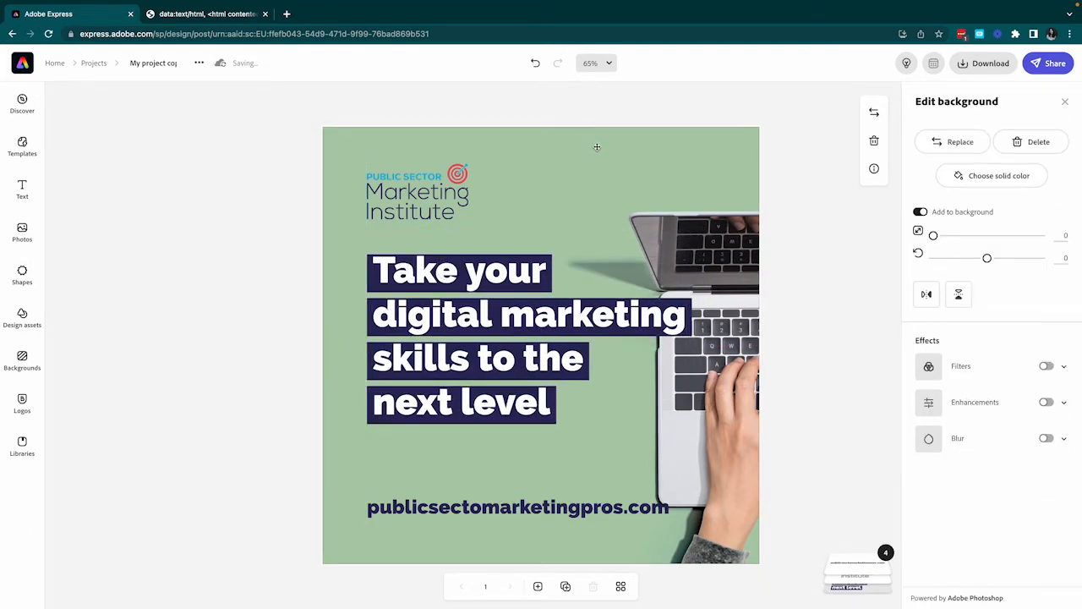
left_click(1047, 367)
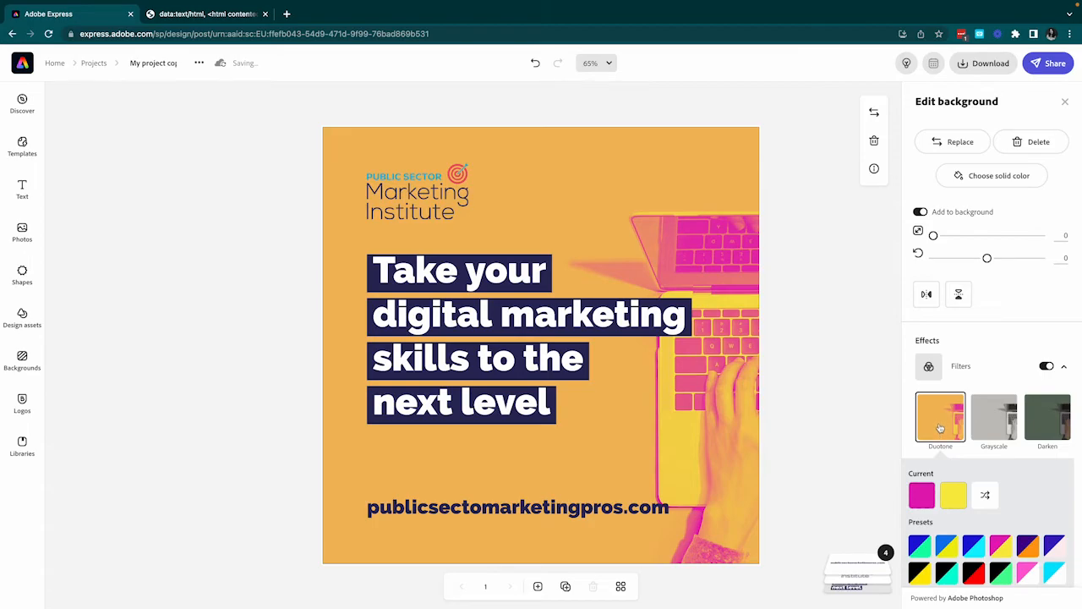
left_click(922, 497)
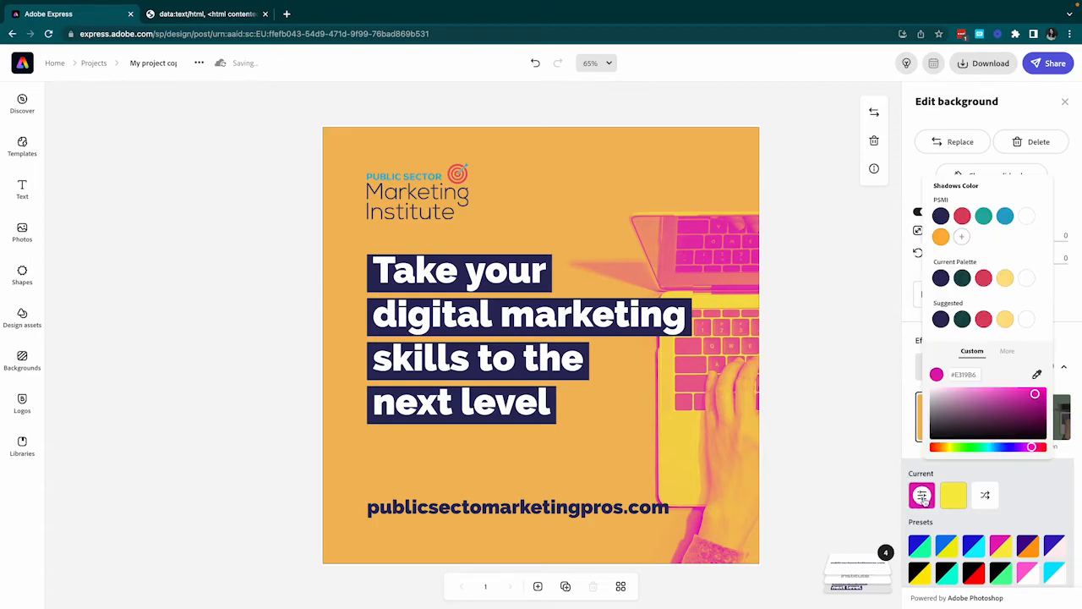
left_click(941, 216)
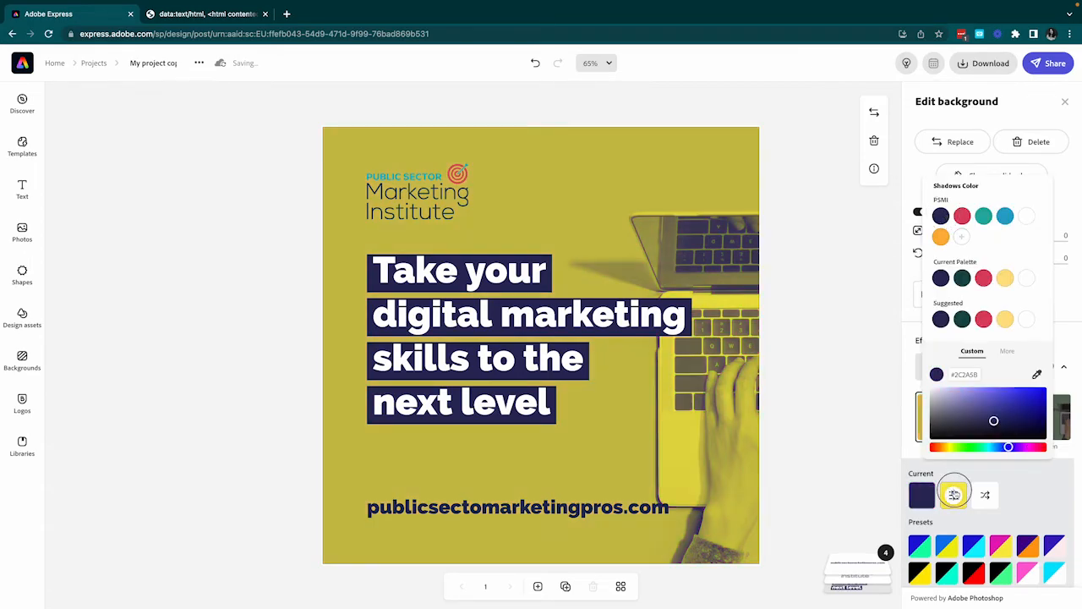
left_click(954, 494)
left_click(1029, 216)
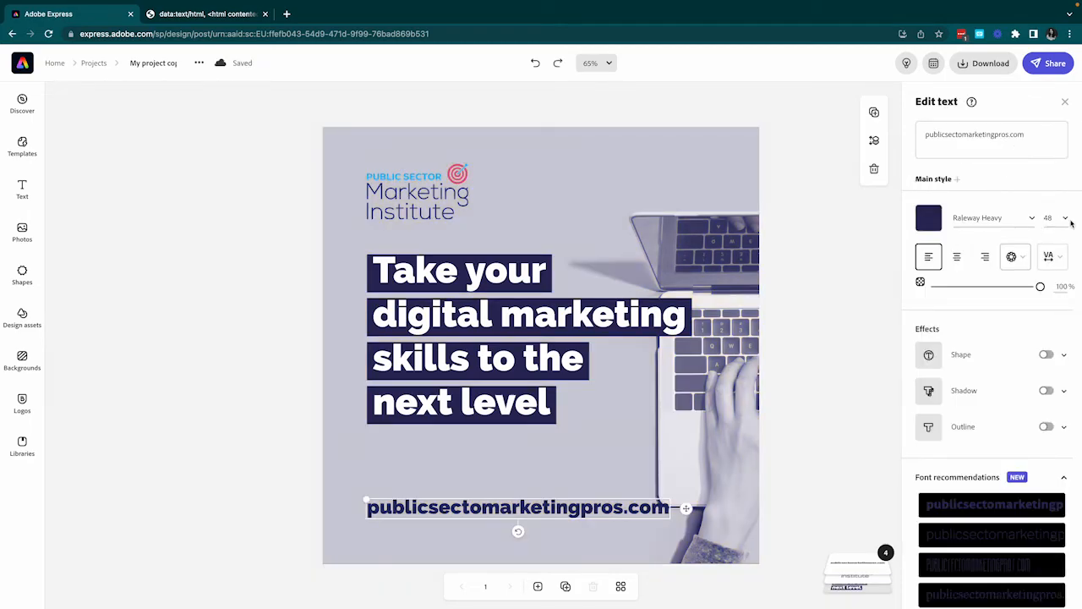
- Reduce the web address text size to 36 and move it left, in line with the start of the heading's letters
left_click(1056, 218)
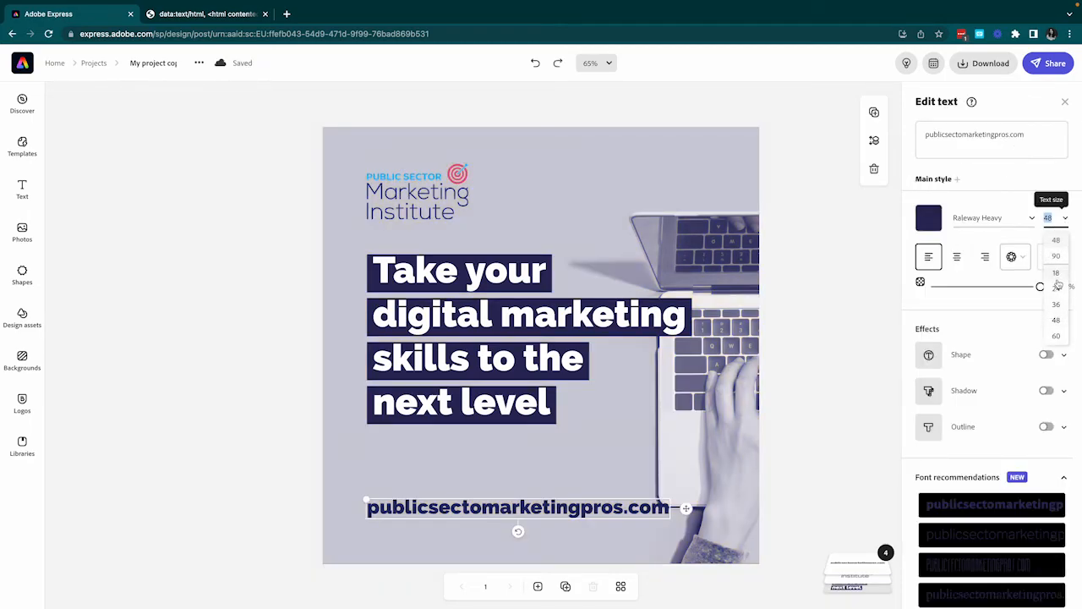
left_click(1056, 305)
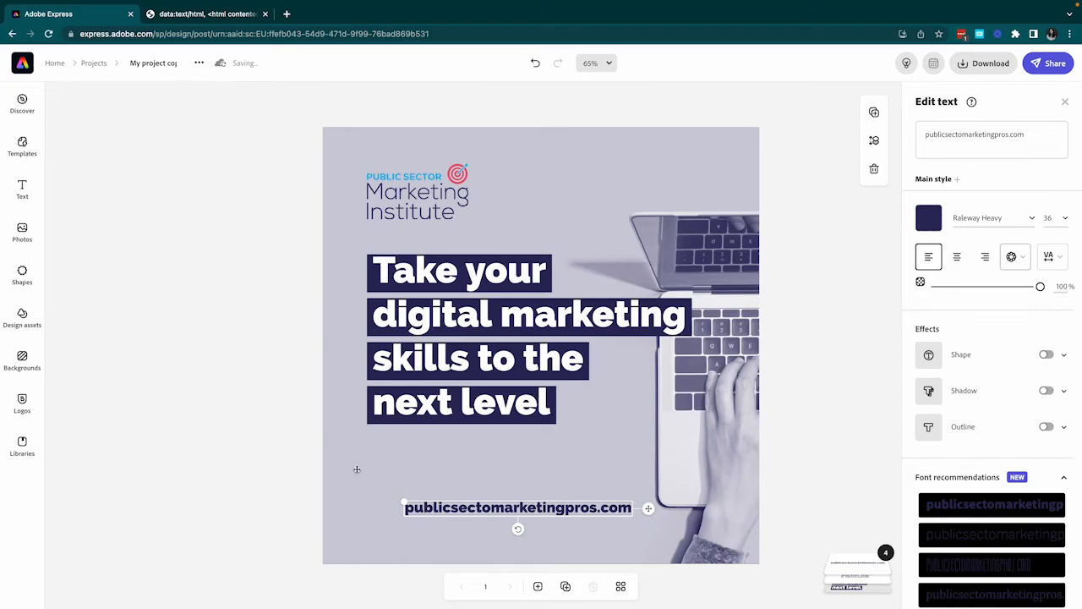
left_click(357, 468)
left_click_drag(480, 507, 455, 507)
- Move the heading down slightly to widen the gap below the logo, and deselect it
left_click(453, 300)
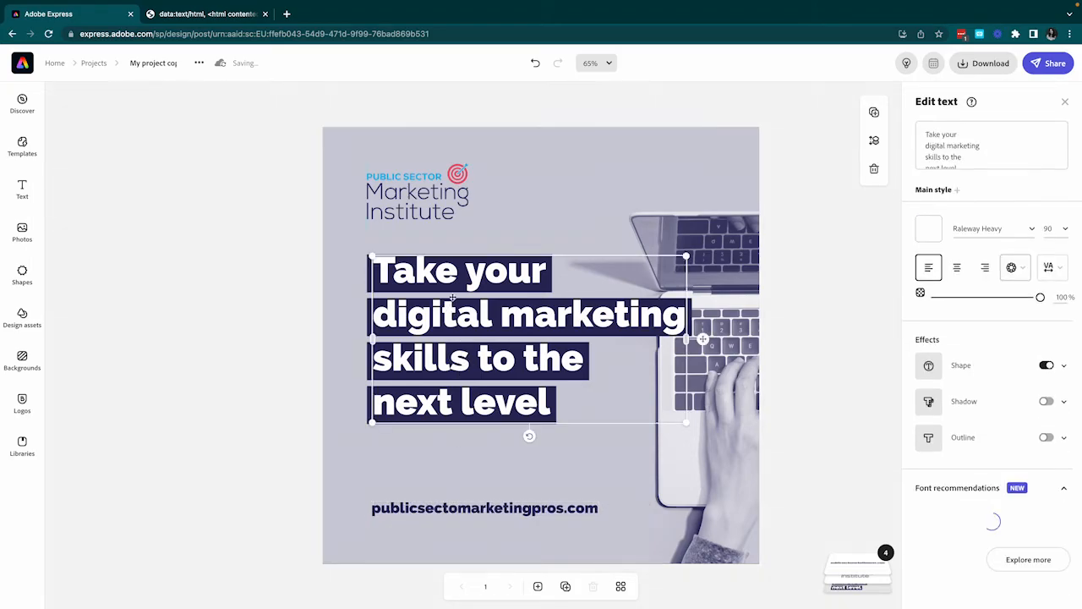
left_click_drag(449, 284, 449, 300)
left_click(199, 398)
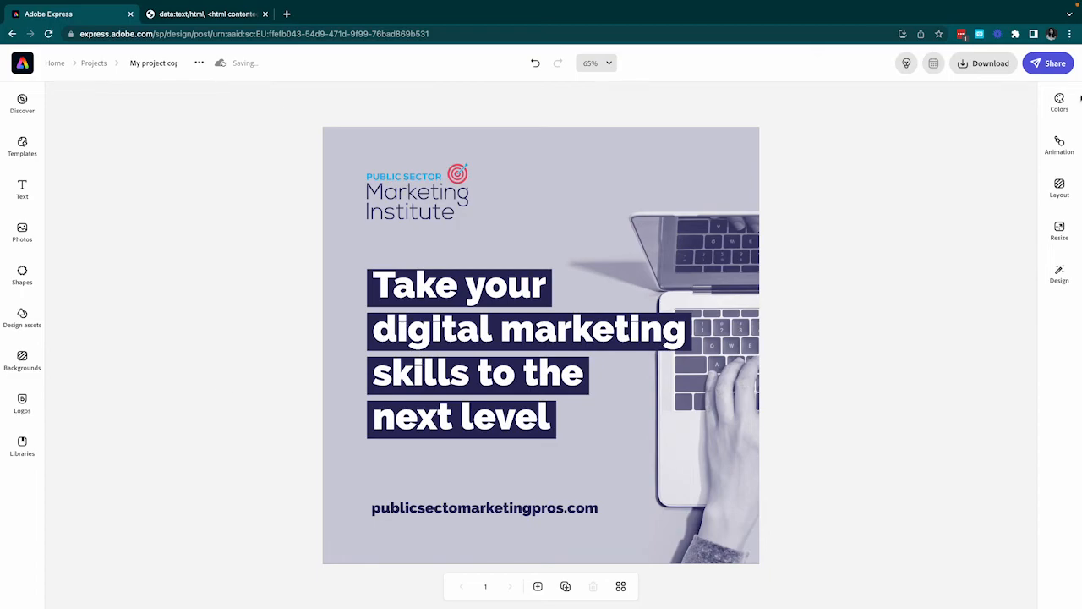
- Open the download options for the finished post
left_click(988, 66)
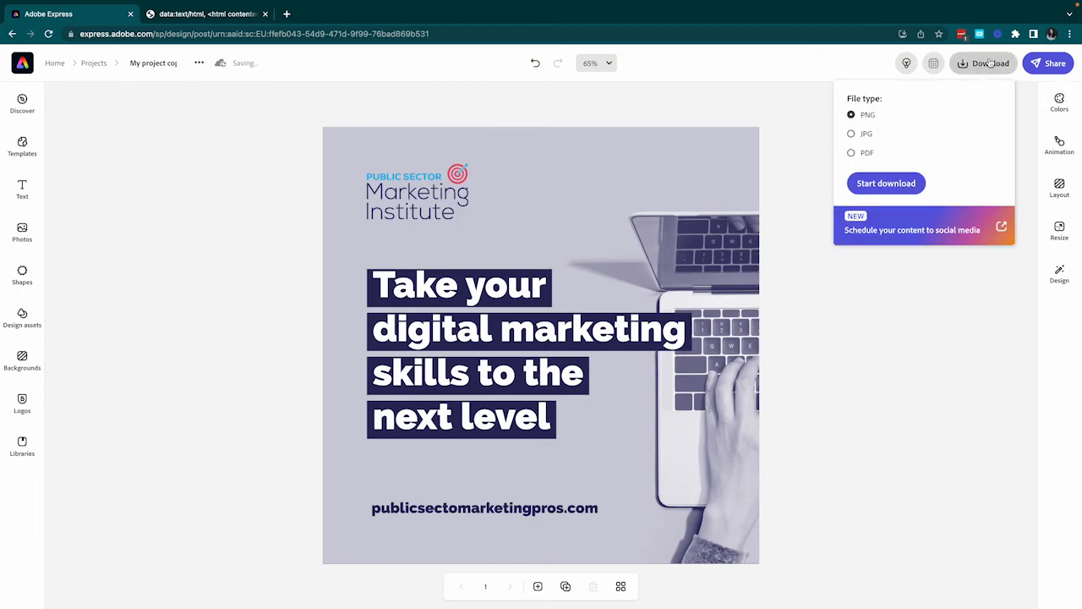